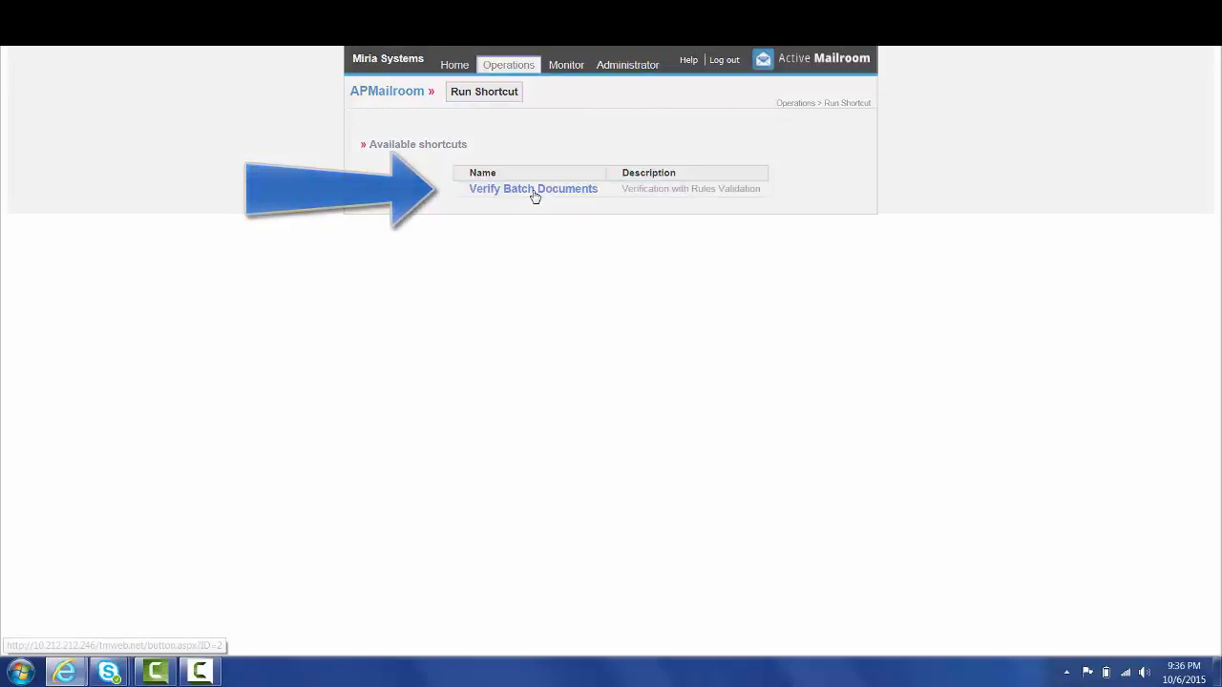
pyautogui.click(533, 190)
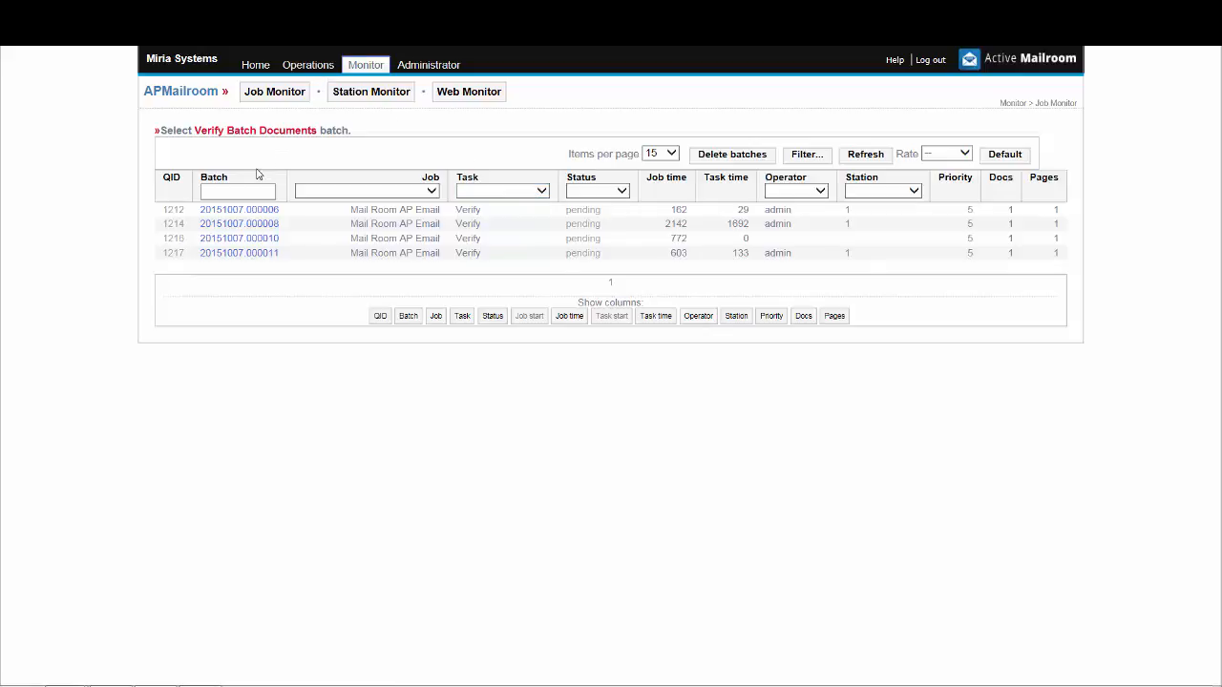
pyautogui.click(268, 254)
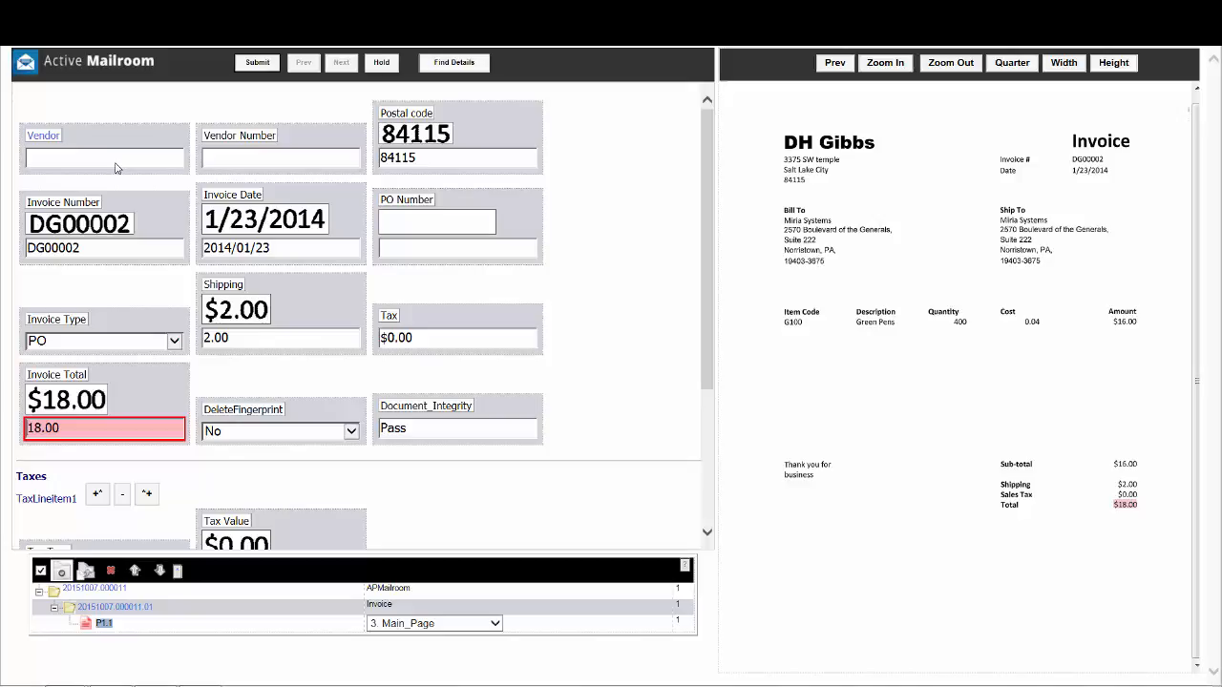
pyautogui.click(116, 168)
pyautogui.write('D H')
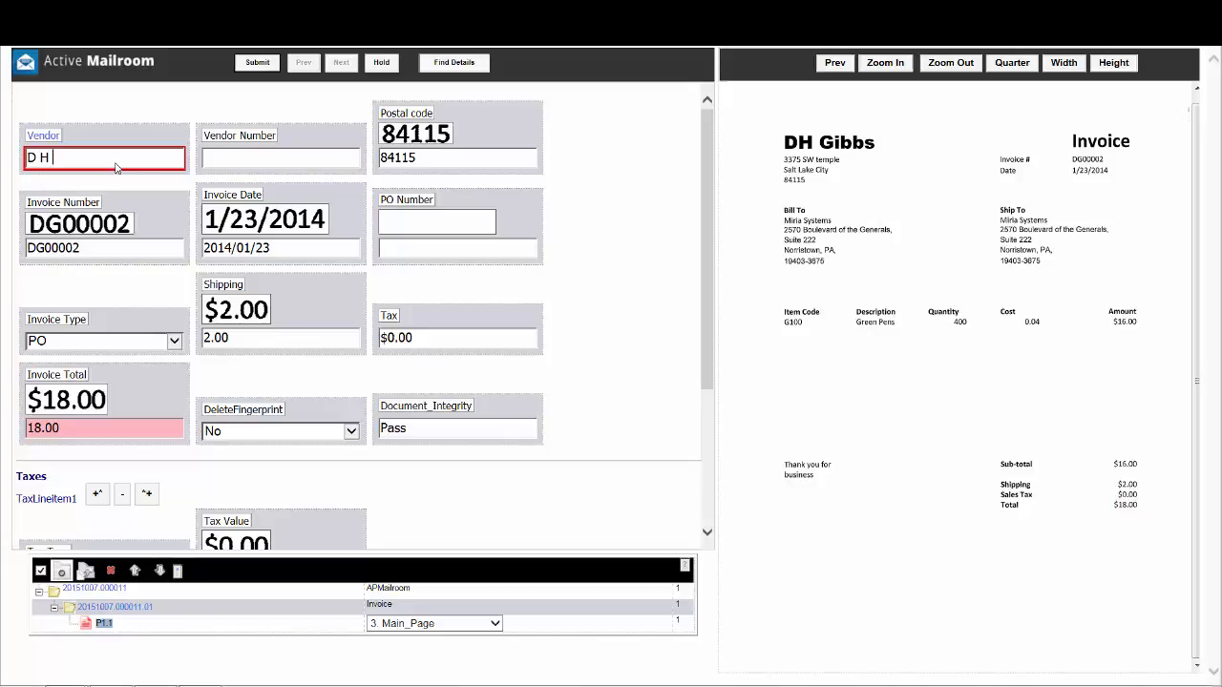
pyautogui.write(' Gibbs')
pyautogui.press('Tab')
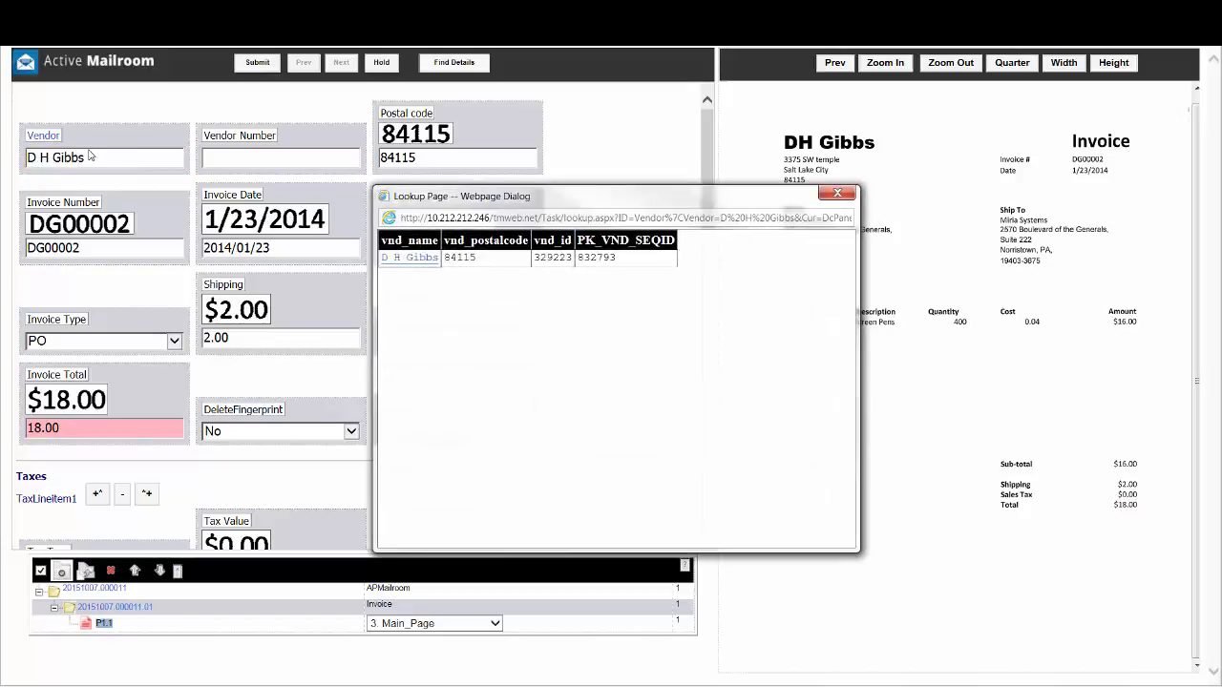
pyautogui.click(428, 261)
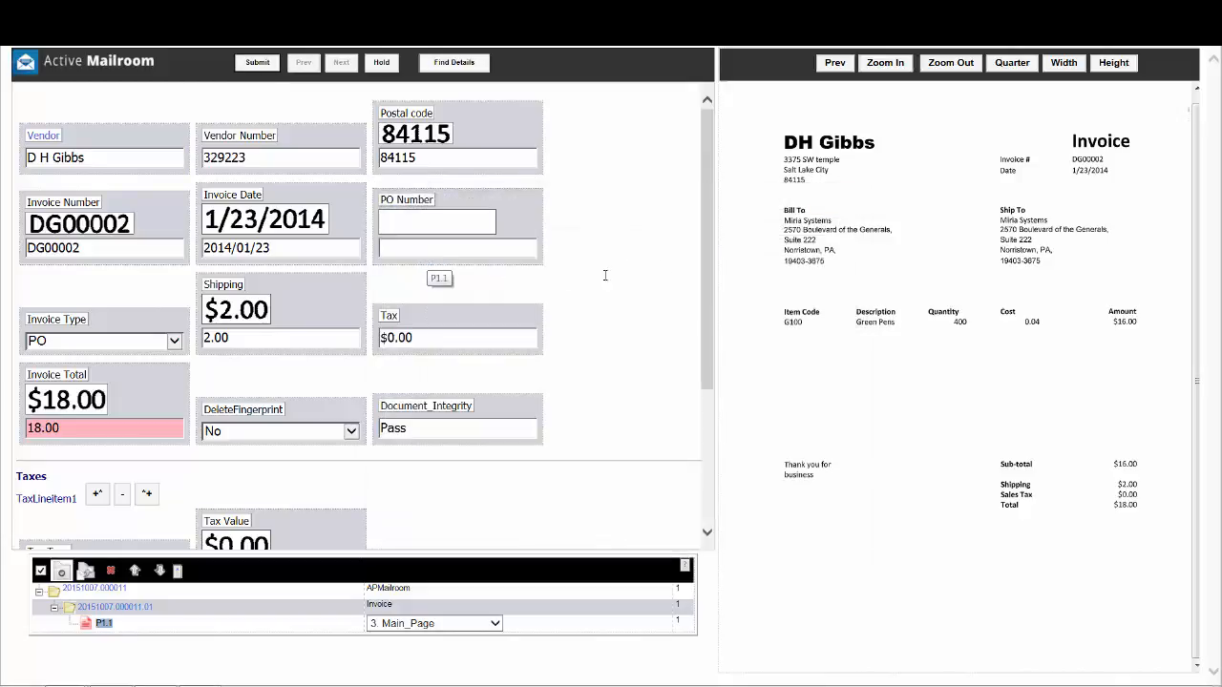
# - Fill the line item from the invoice image with item ID G100, description Green Pens and quantity 400
pyautogui.moveTo(704, 232); pyautogui.dragTo(717, 404)
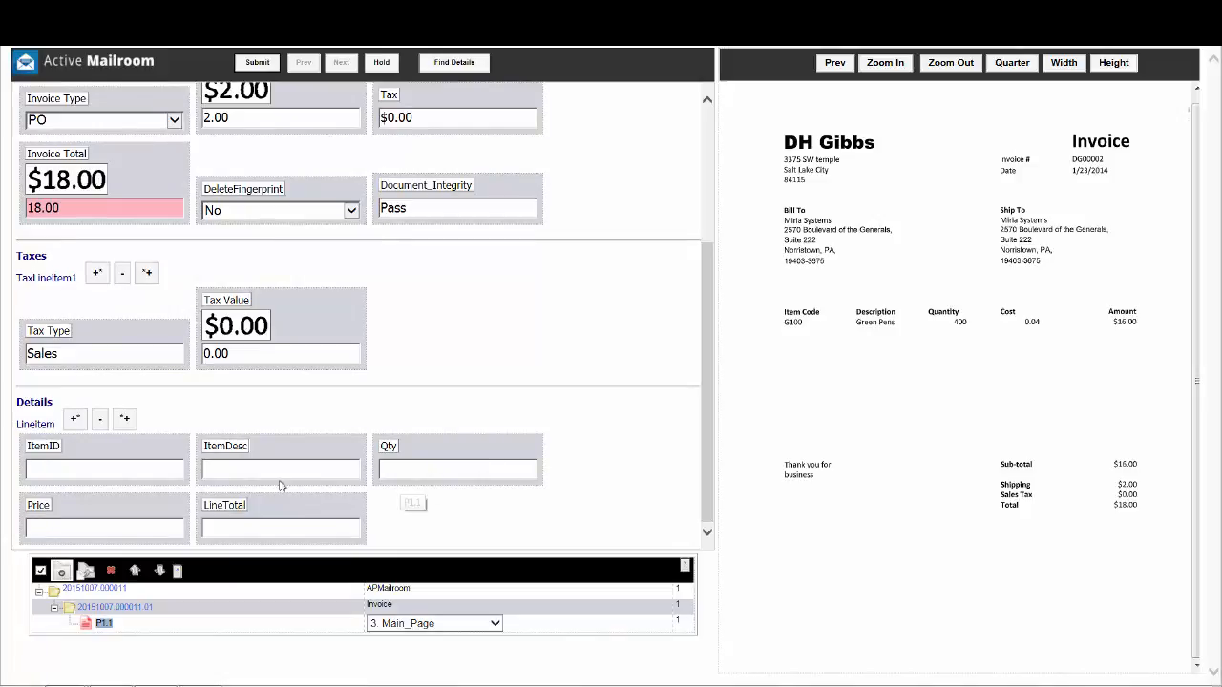
pyautogui.click(130, 471)
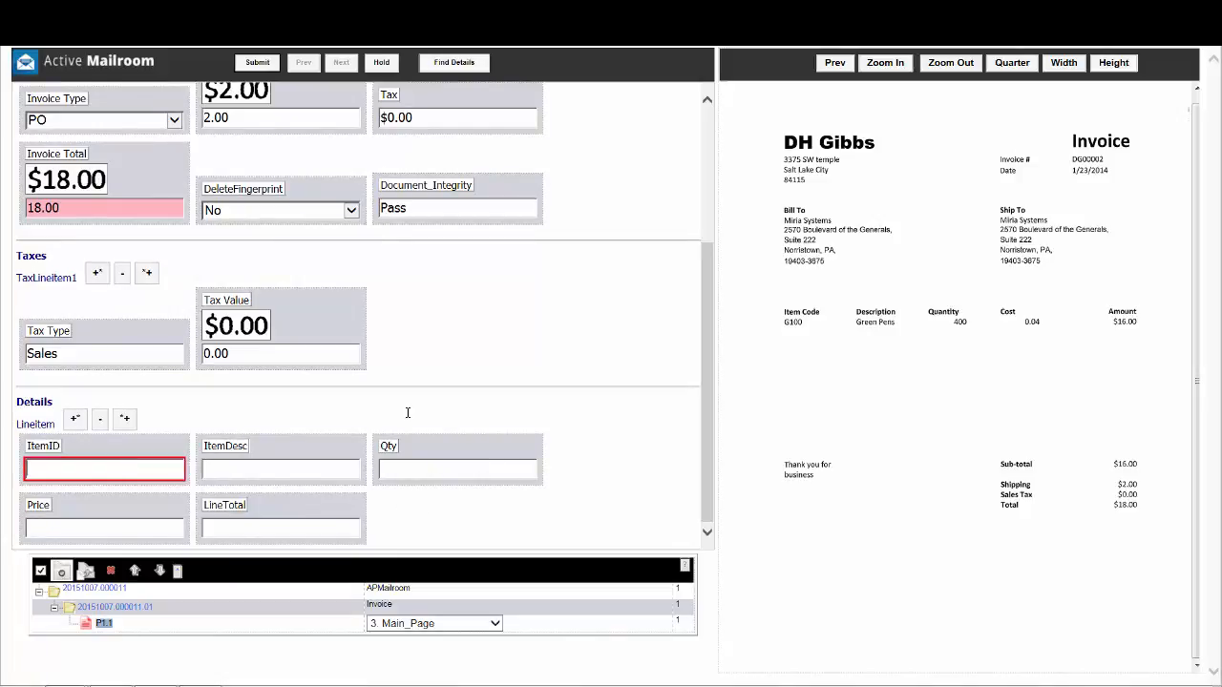
pyautogui.click(792, 323)
pyautogui.click(281, 499)
pyautogui.click(856, 320)
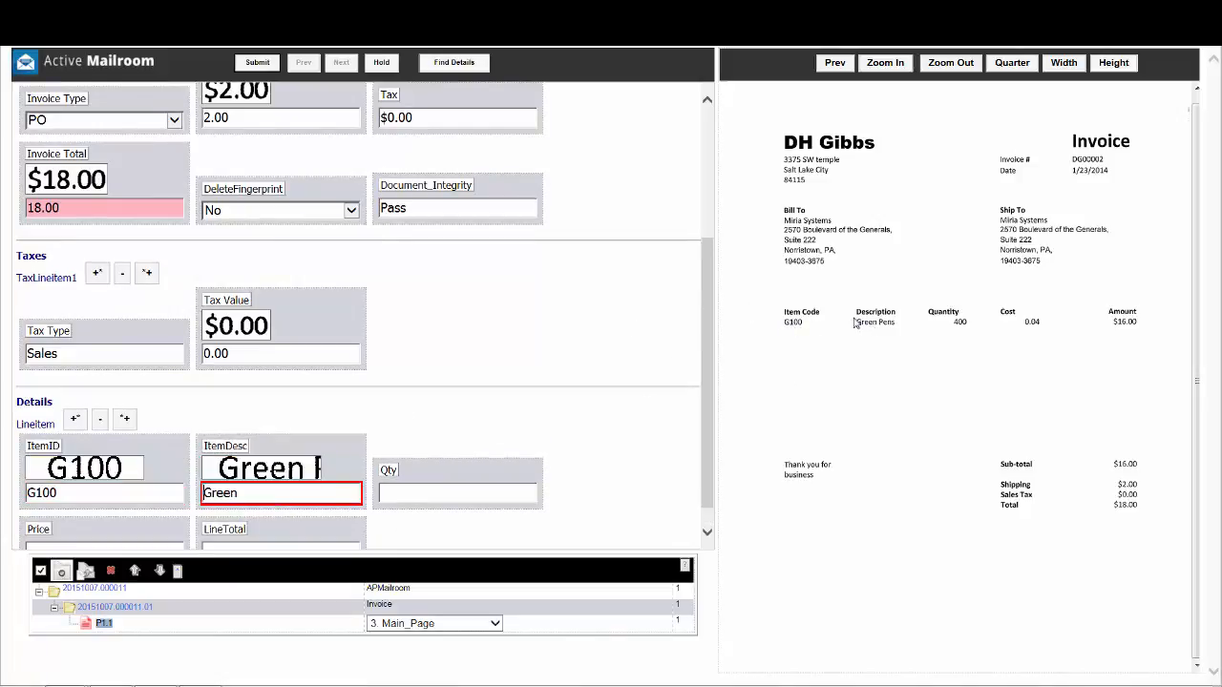
pyautogui.moveTo(924, 330); pyautogui.dragTo(923, 329)
pyautogui.click(465, 491)
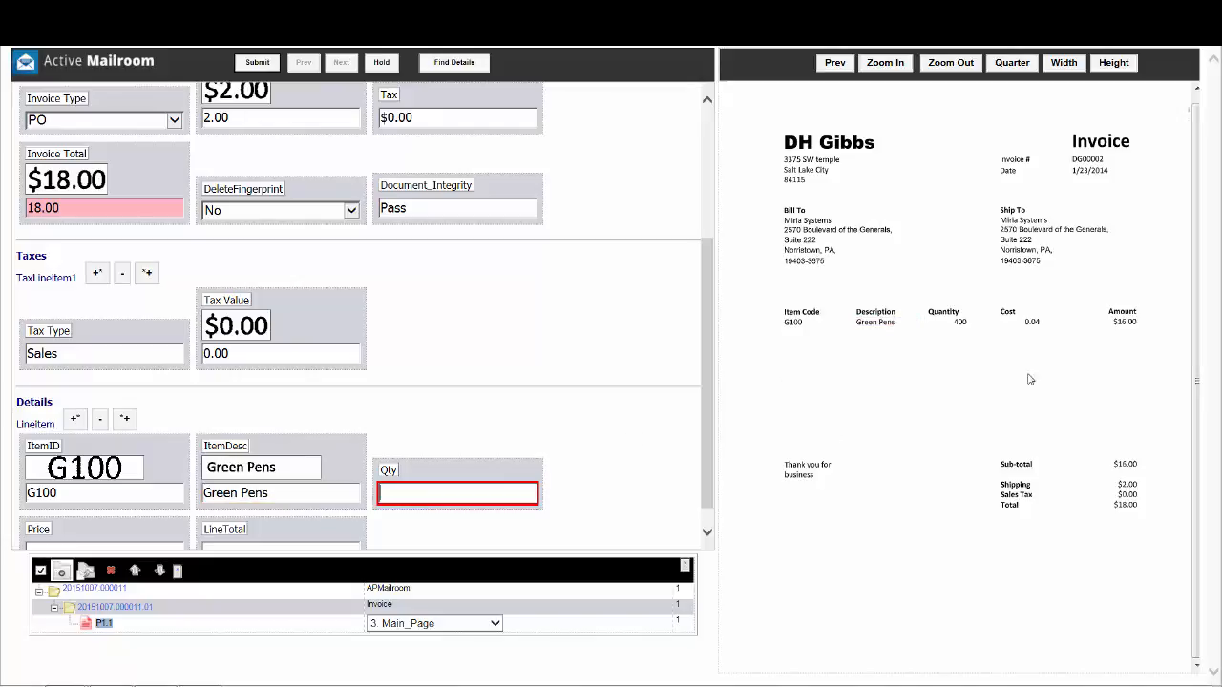
pyautogui.click(960, 323)
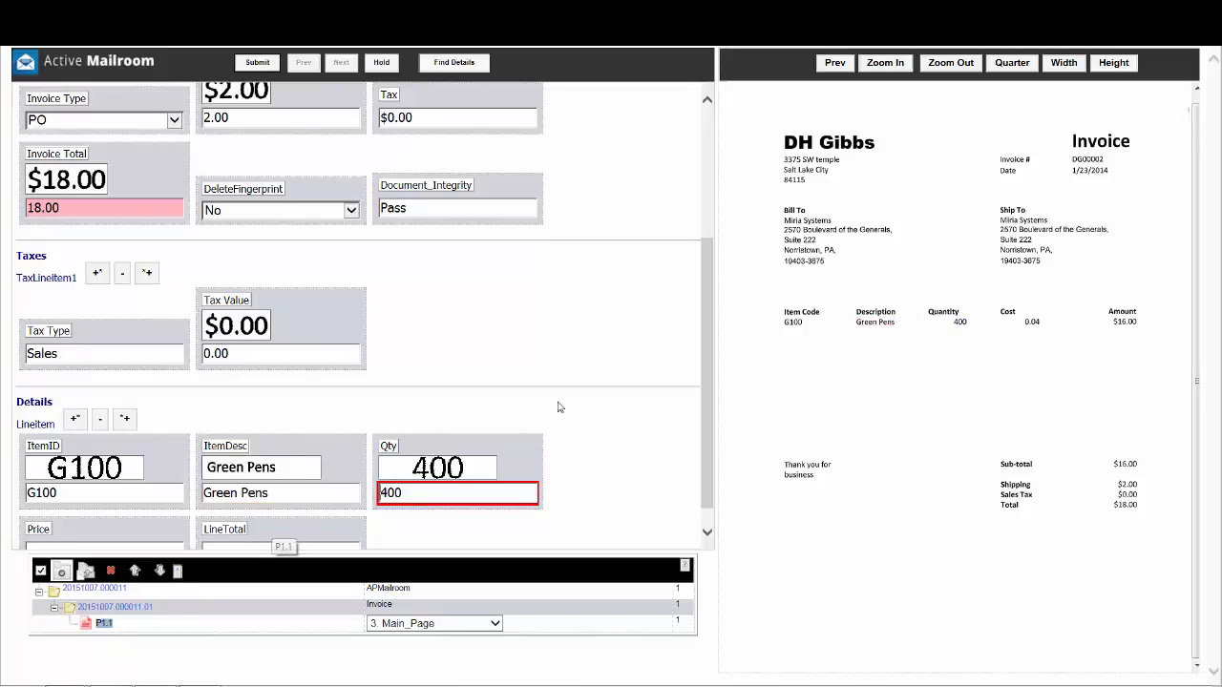
# - Capture the line item's price 0.04 and line total $16.00 from the invoice image, and submit the batch
pyautogui.moveTo(708, 359); pyautogui.dragTo(707, 420)
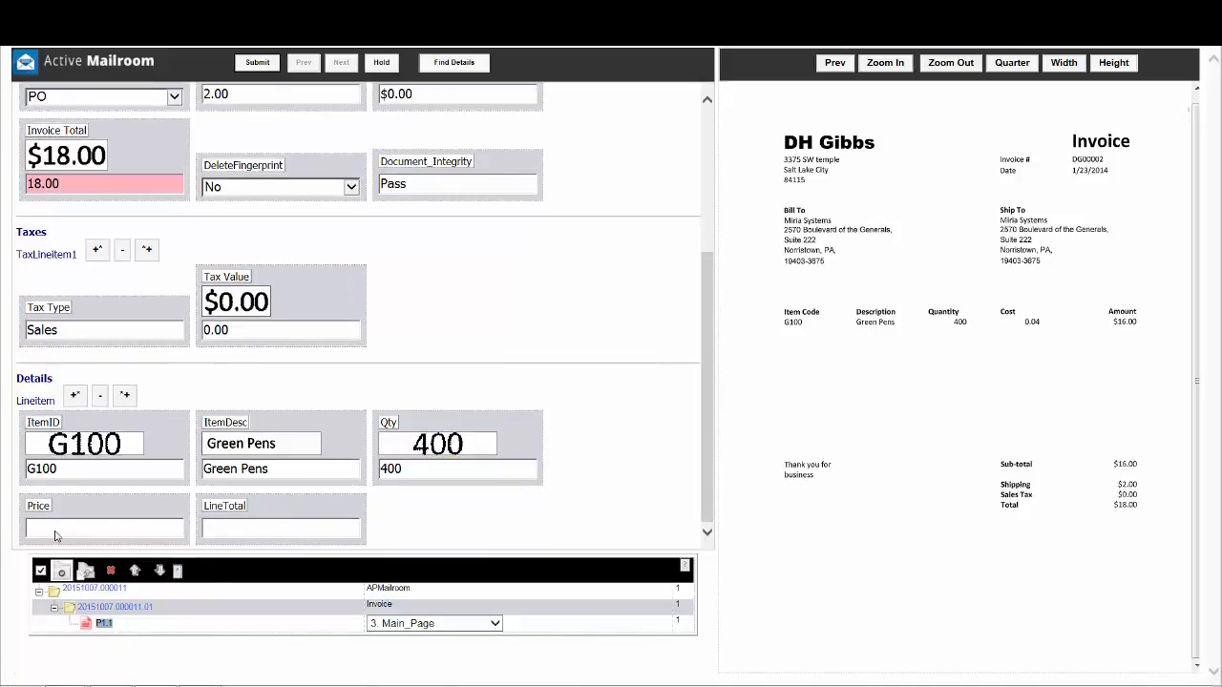
pyautogui.click(58, 536)
pyautogui.click(1035, 324)
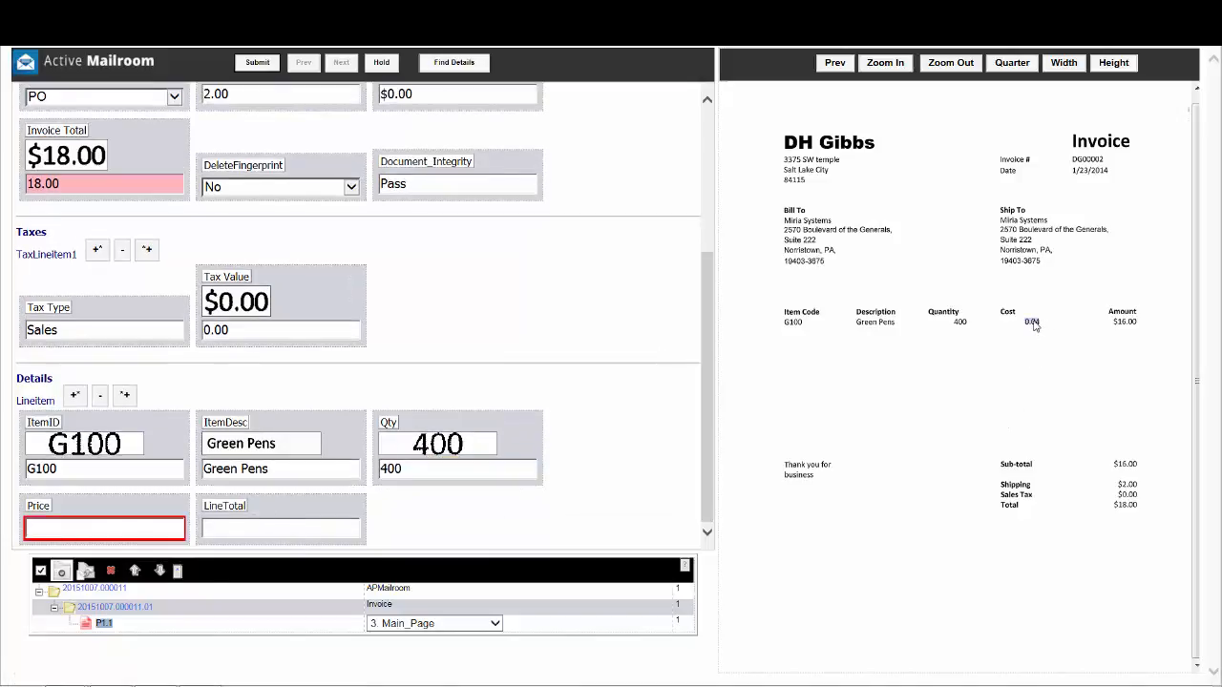
pyautogui.click(345, 541)
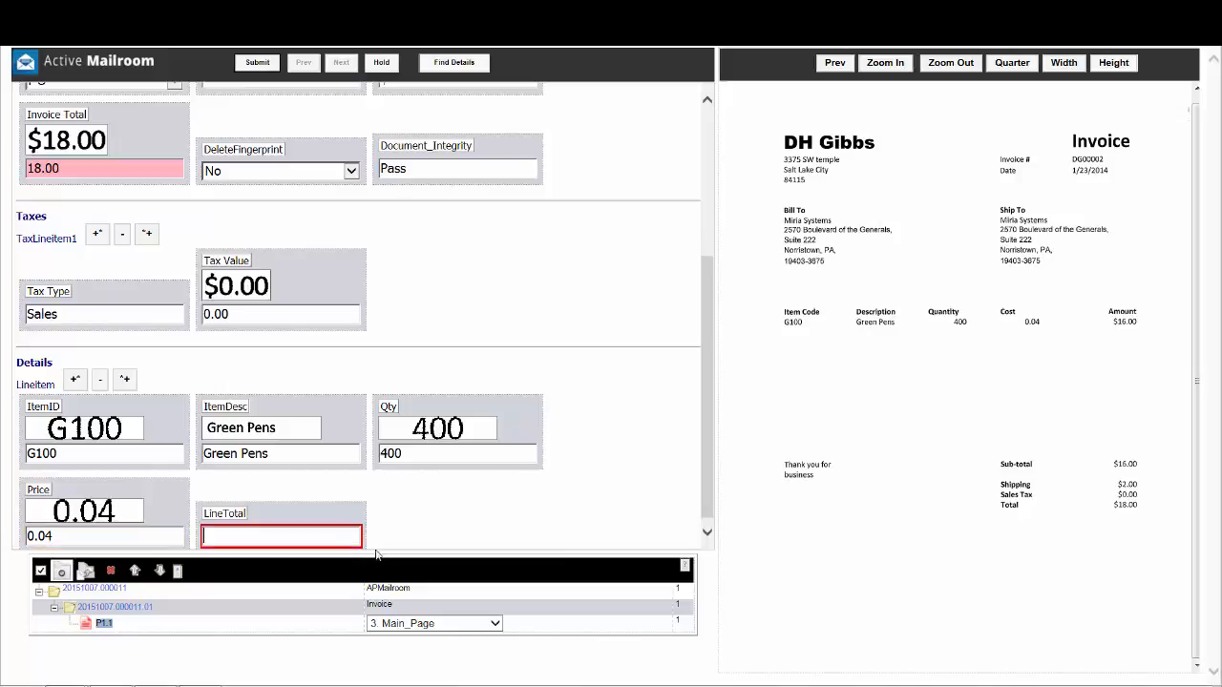
pyautogui.click(1124, 323)
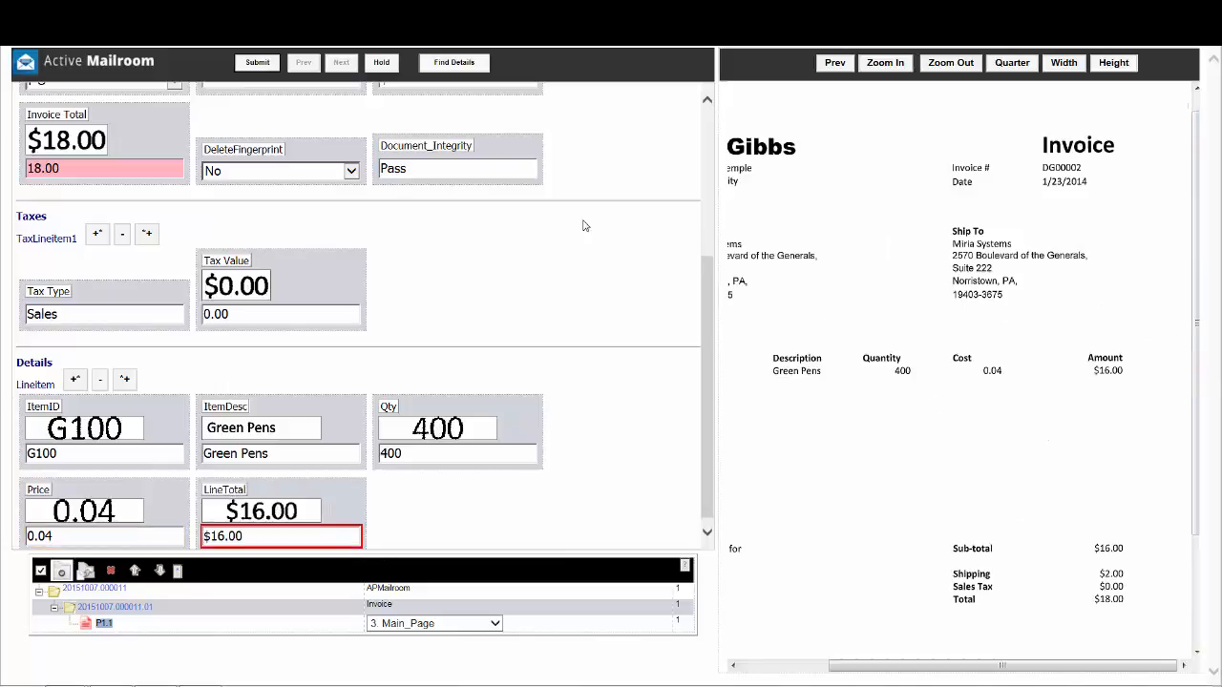
pyautogui.click(257, 63)
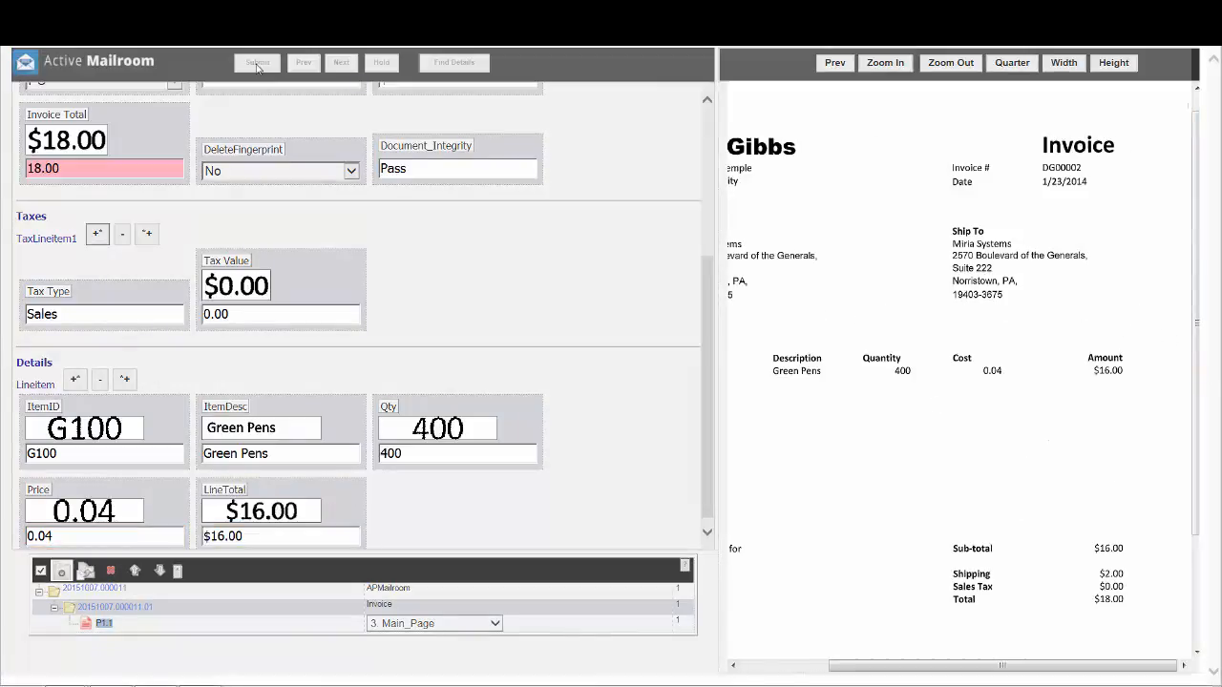
# - Log in to ActiveOps with the indexer account's password and open Active Pay
pyautogui.write('••••')
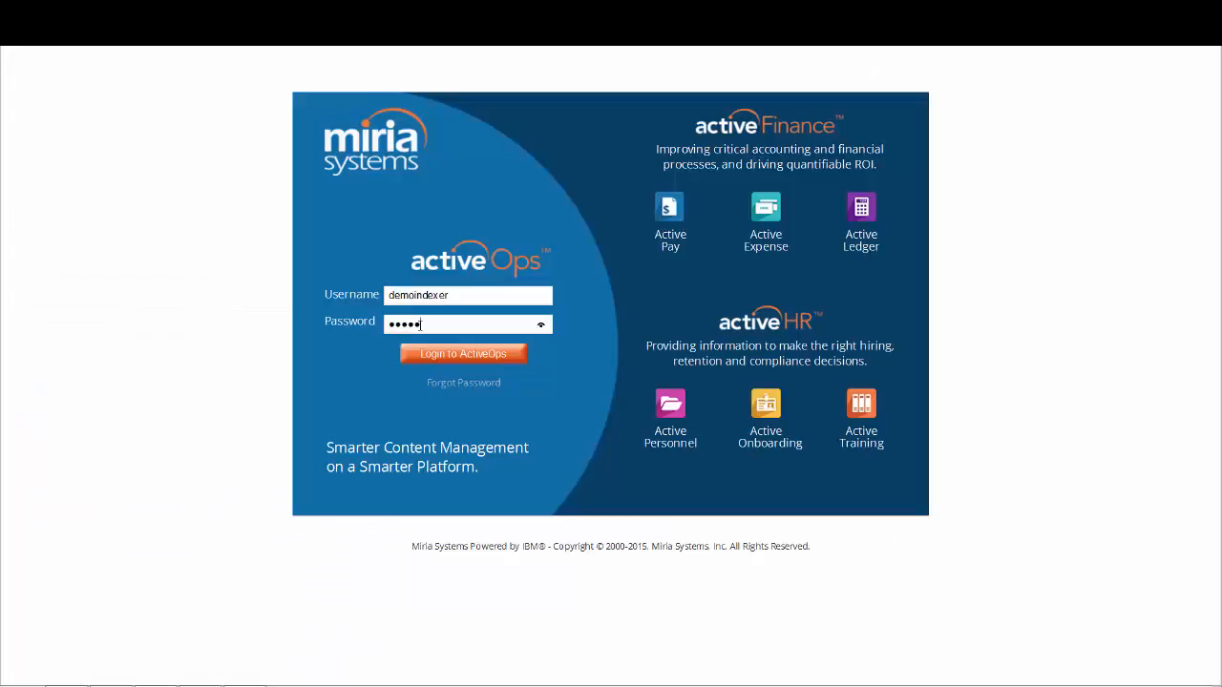
pyautogui.press('Return')
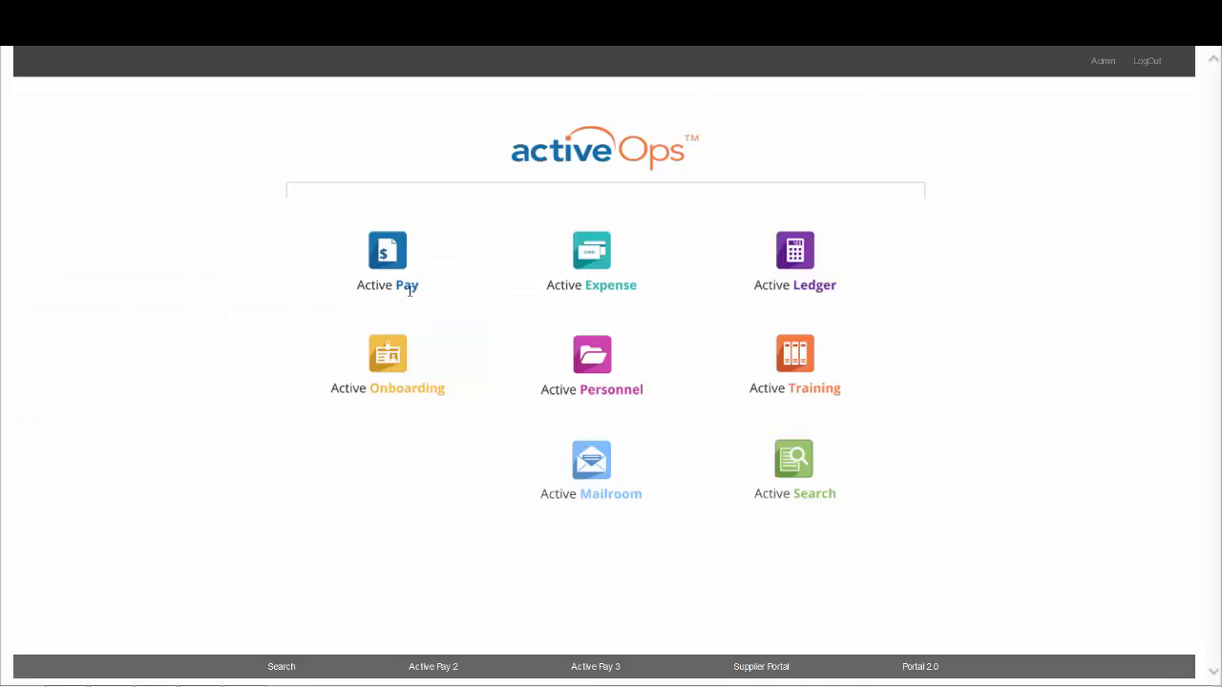
pyautogui.click(391, 264)
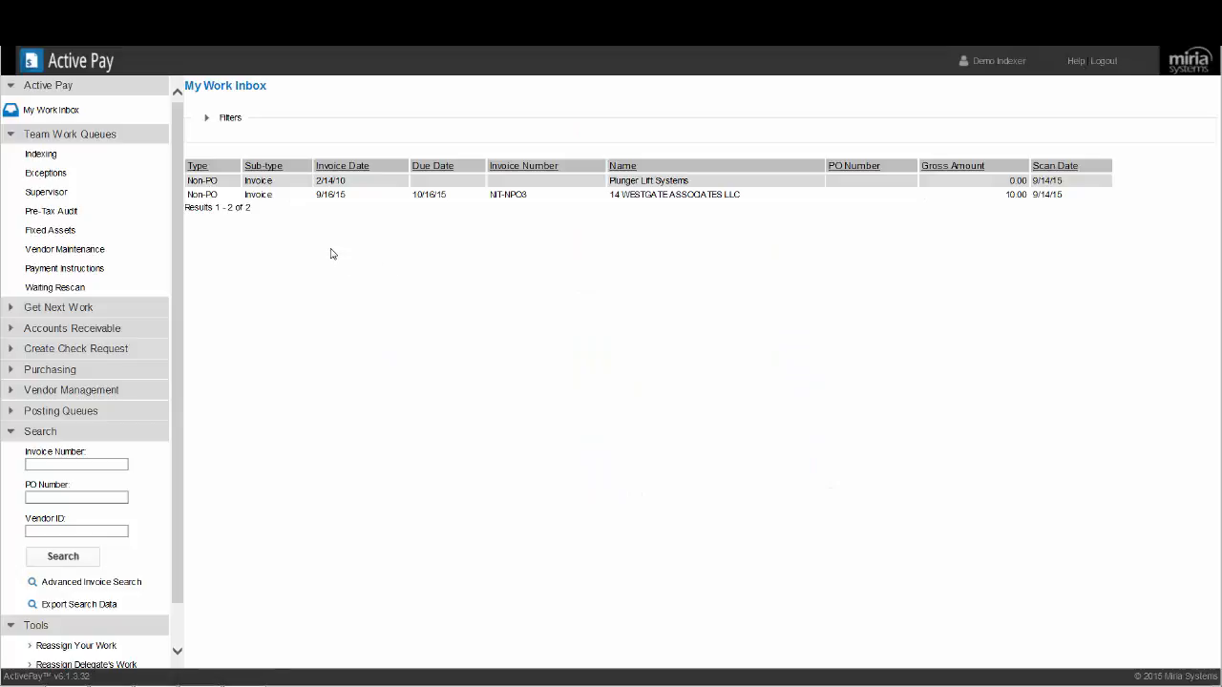
# - Open the D H Gibbs Non-PO invoice DG00002 from the Indexing team work queue
pyautogui.click(50, 158)
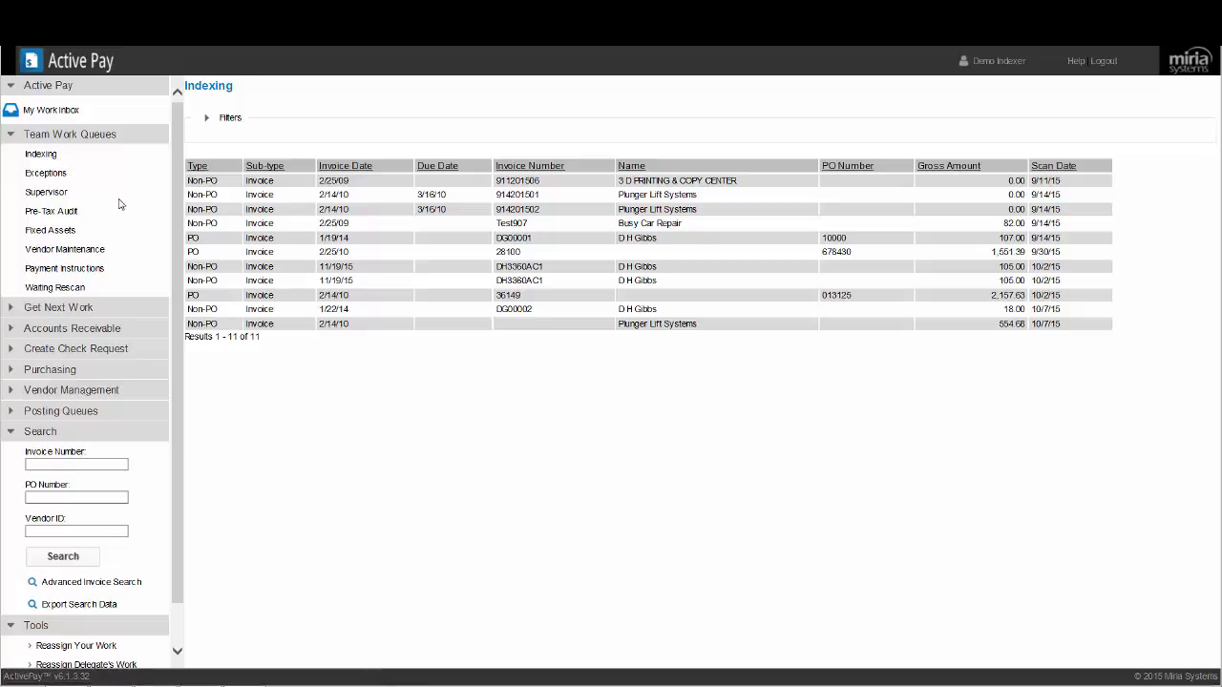
pyautogui.click(217, 318)
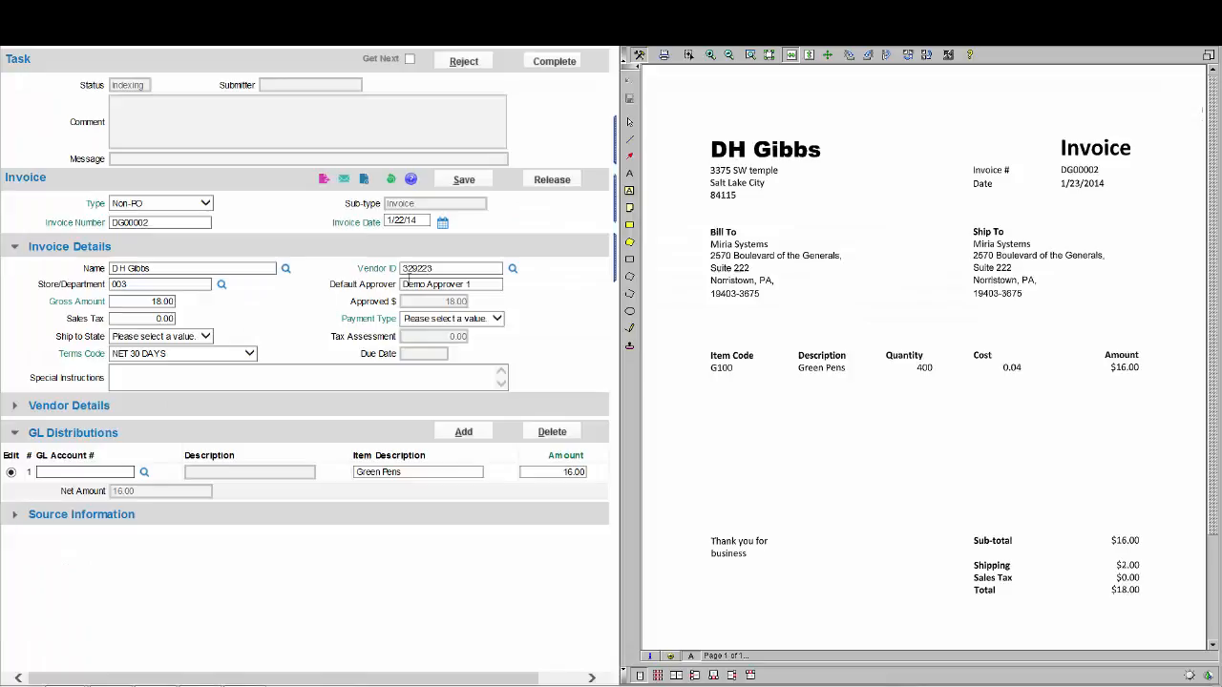
pyautogui.click(414, 273)
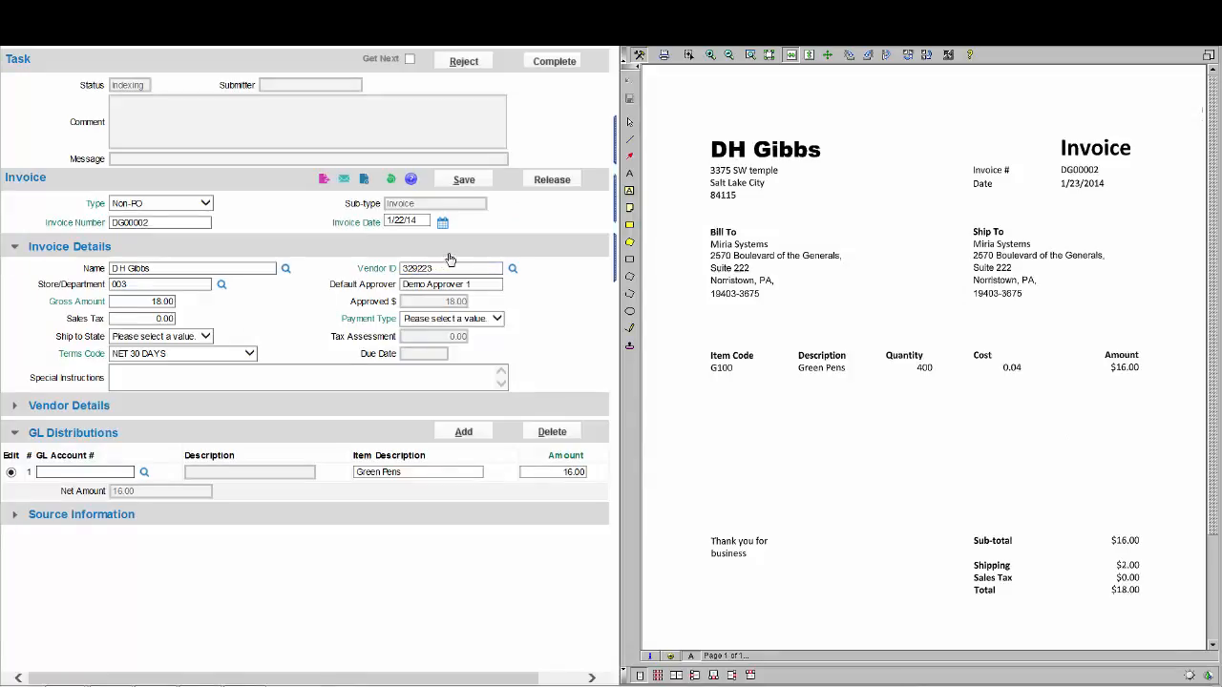
# - Draw a yellow highlight rectangle on the invoice image in the blank area beside the Ship To address
pyautogui.click(710, 56)
pyautogui.click(710, 55)
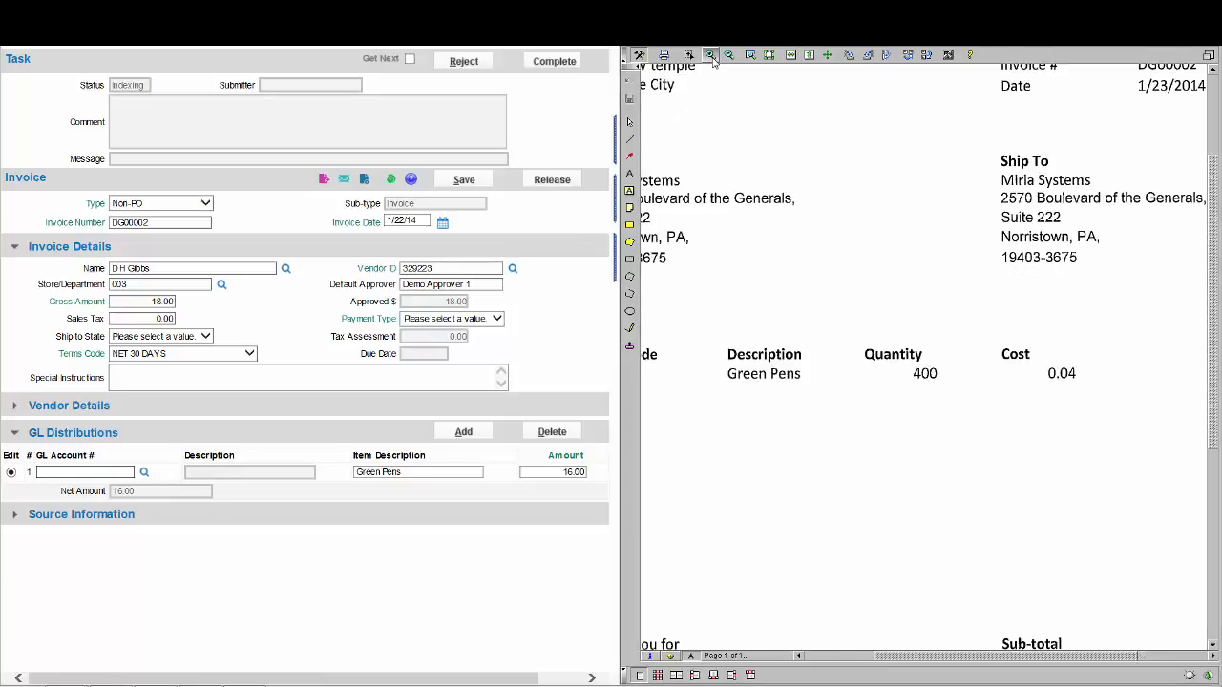
pyautogui.click(710, 55)
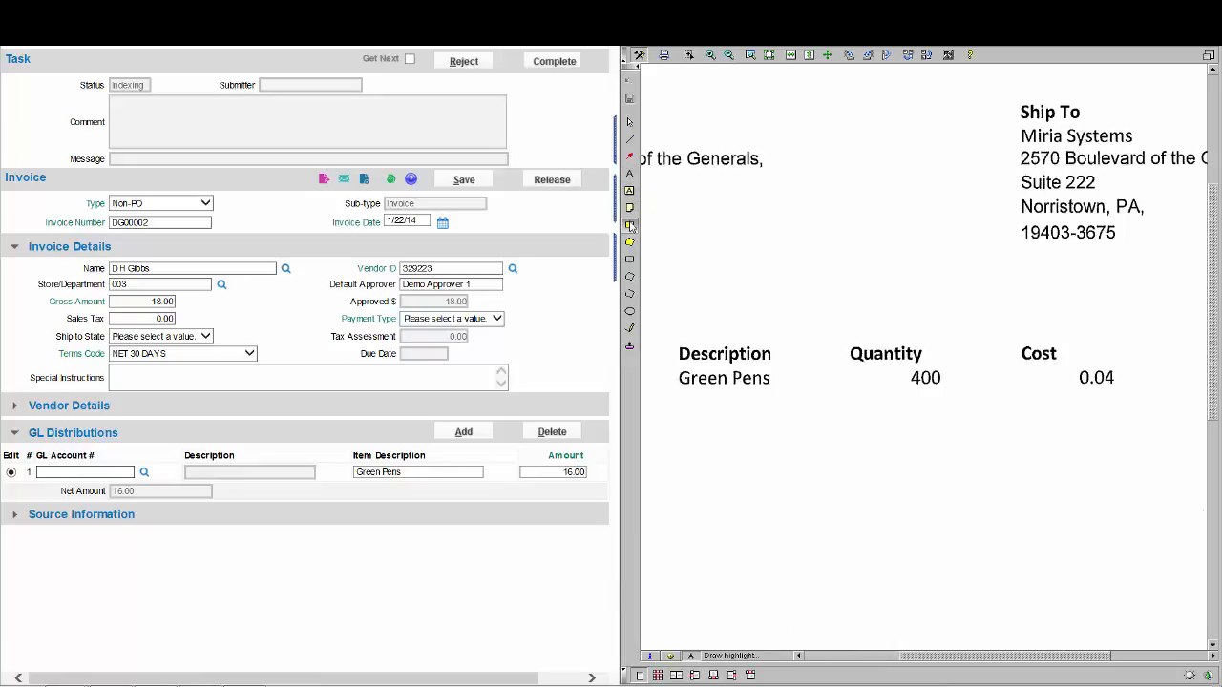
pyautogui.click(629, 225)
pyautogui.moveTo(753, 186); pyautogui.dragTo(1009, 294)
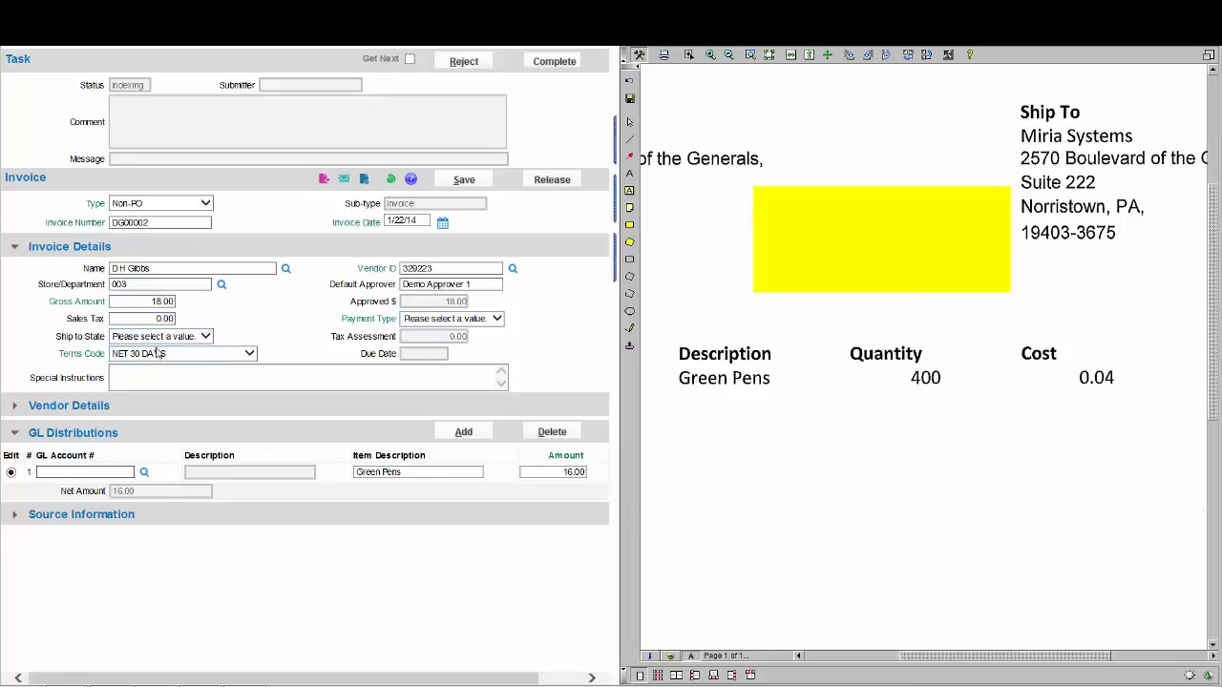
# - Set the invoice's payment type to Normal and assign the preferred SUPPLIES - OPER GL account to the Green Pens distribution line
pyautogui.click(445, 321)
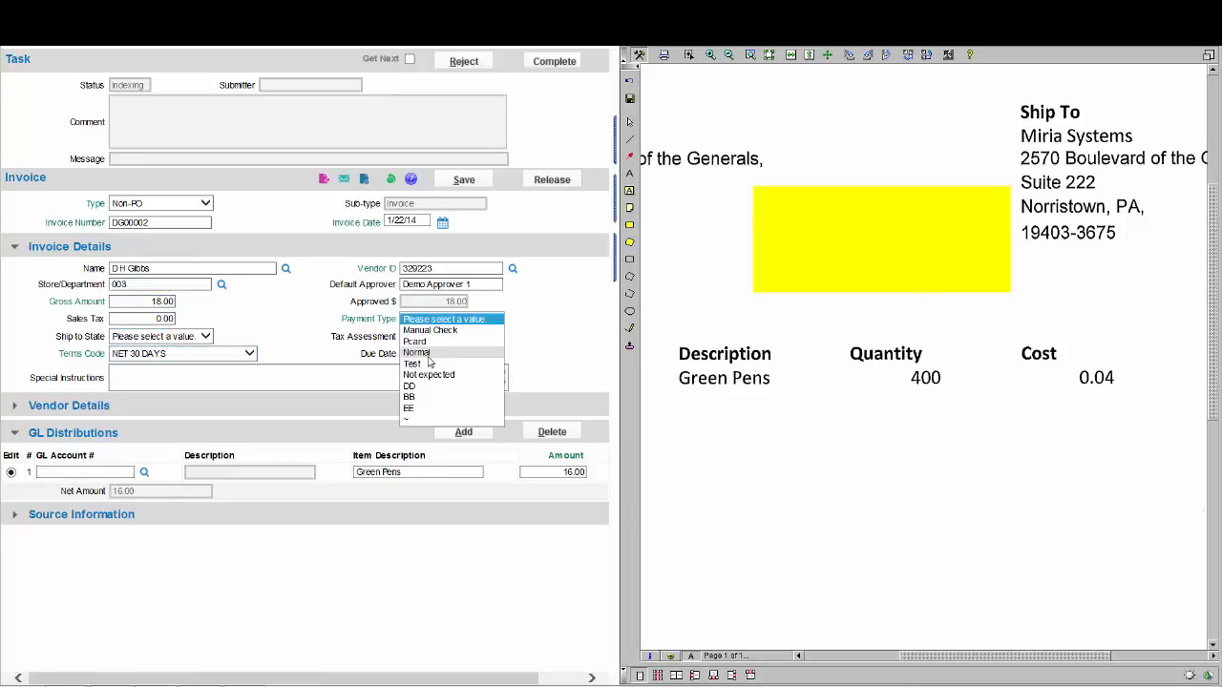
pyautogui.click(429, 355)
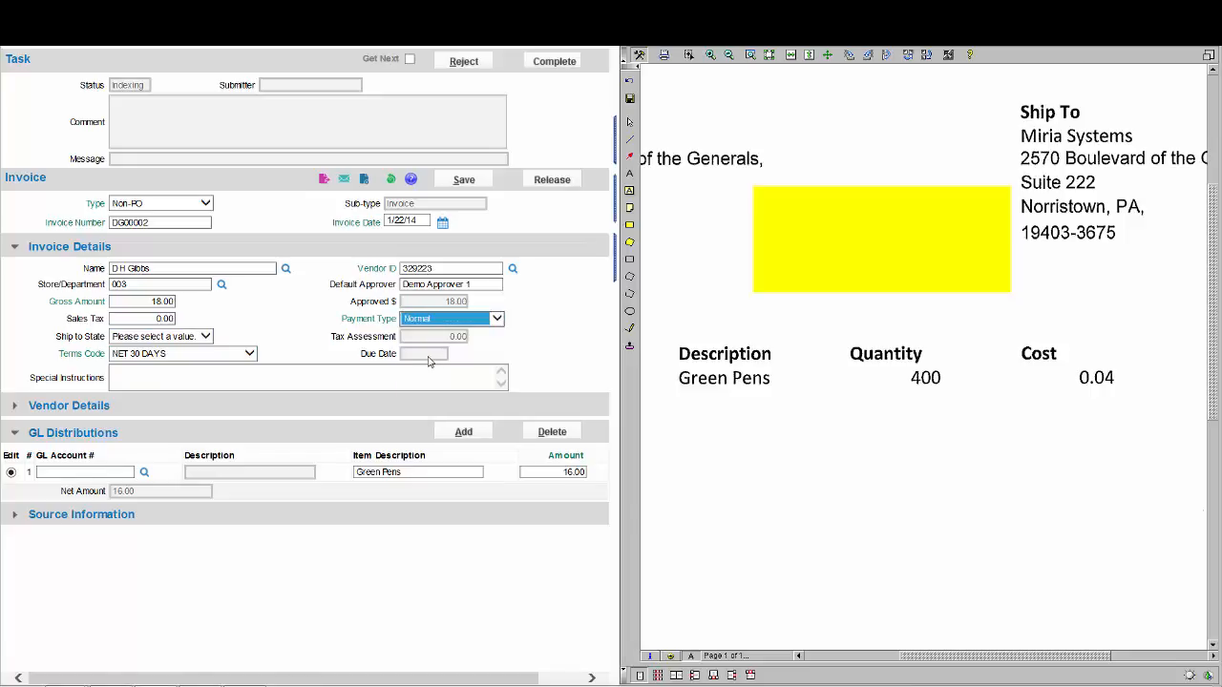
pyautogui.click(530, 353)
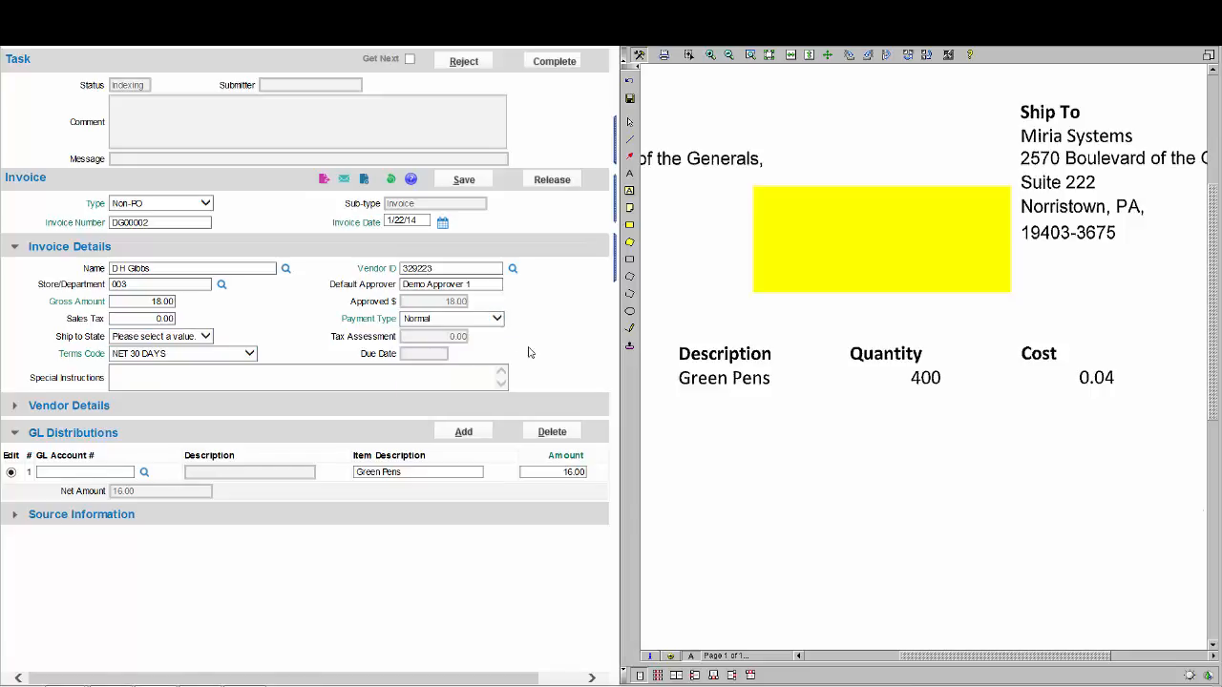
pyautogui.click(144, 472)
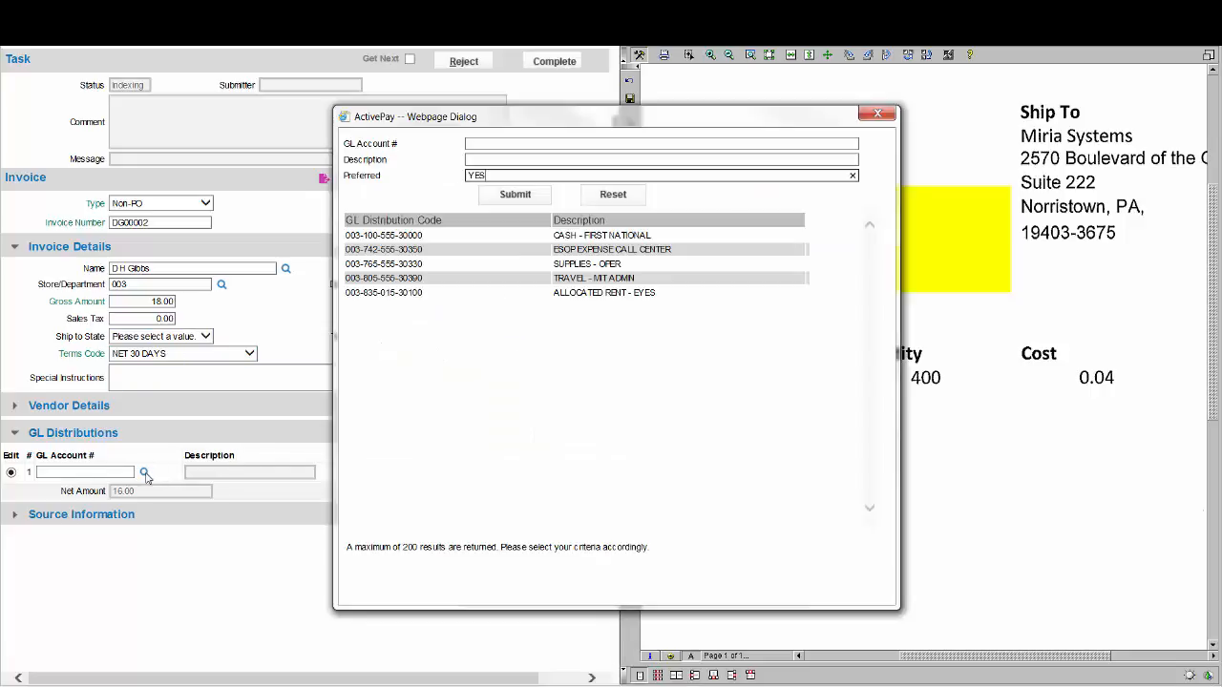
pyautogui.click(393, 266)
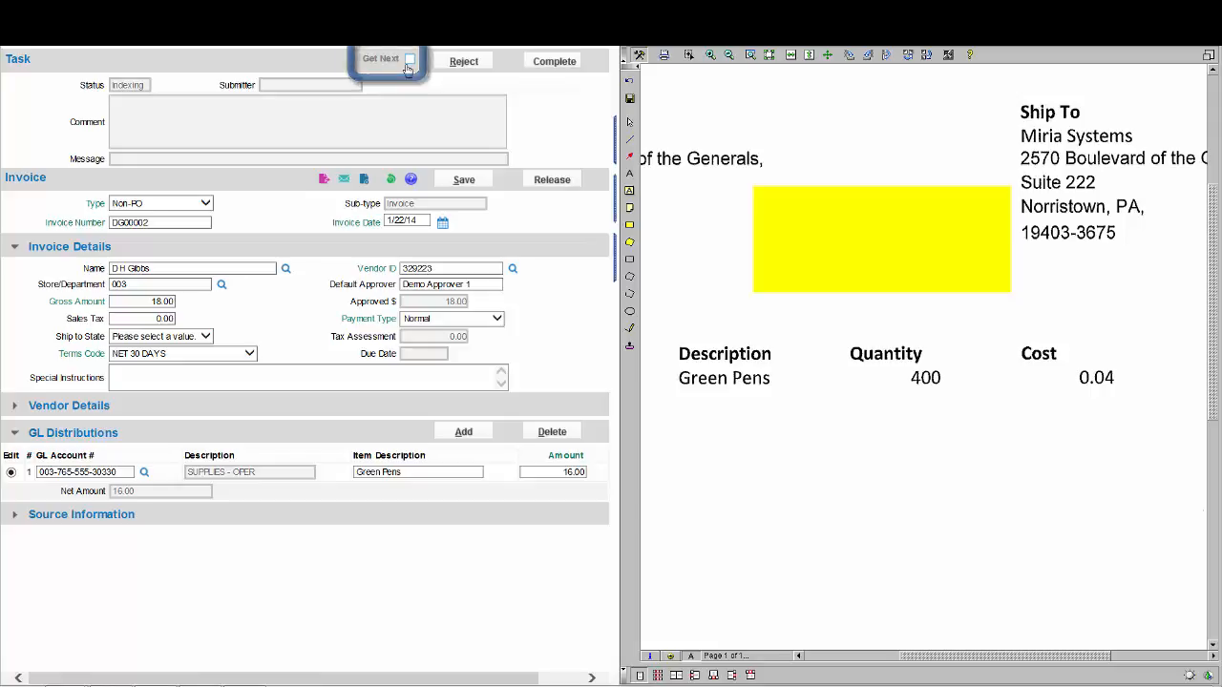
pyautogui.click(407, 67)
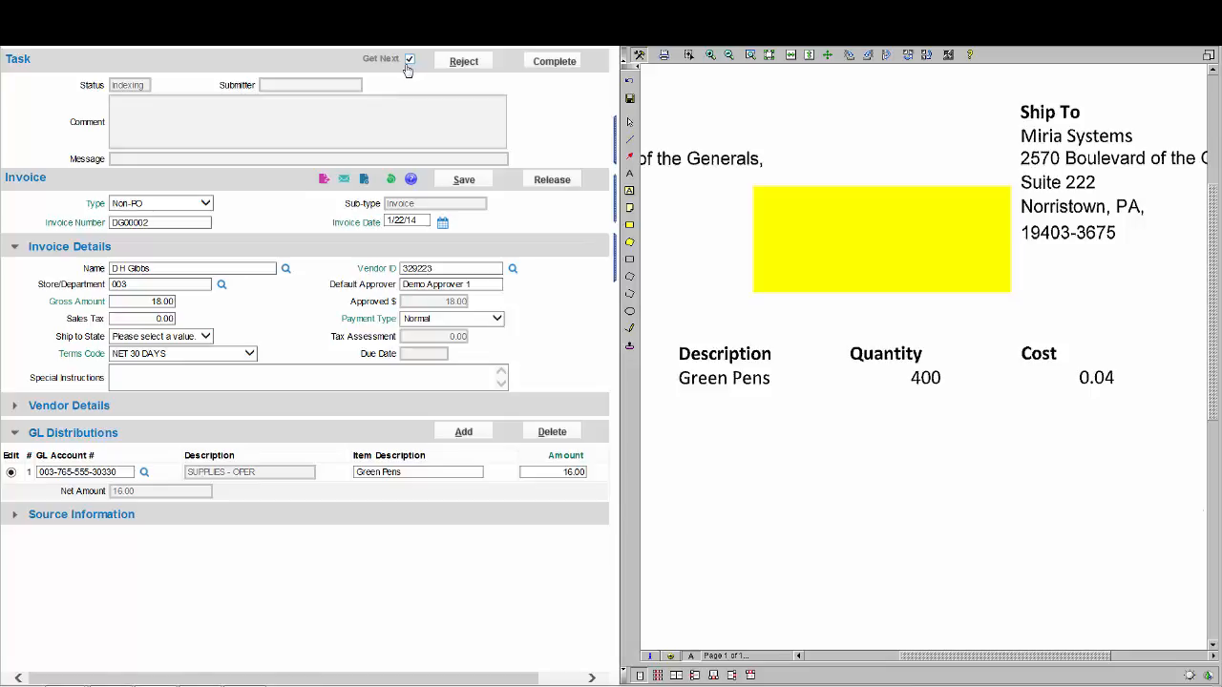
pyautogui.click(409, 60)
pyautogui.click(460, 62)
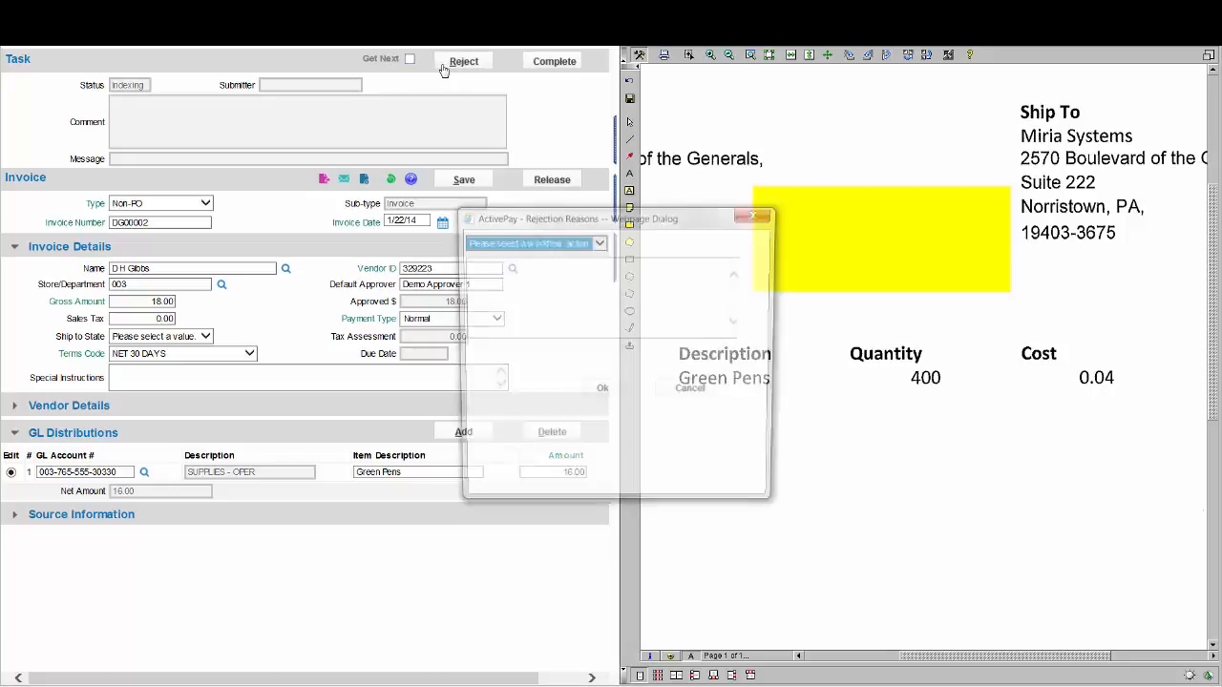
pyautogui.click(516, 244)
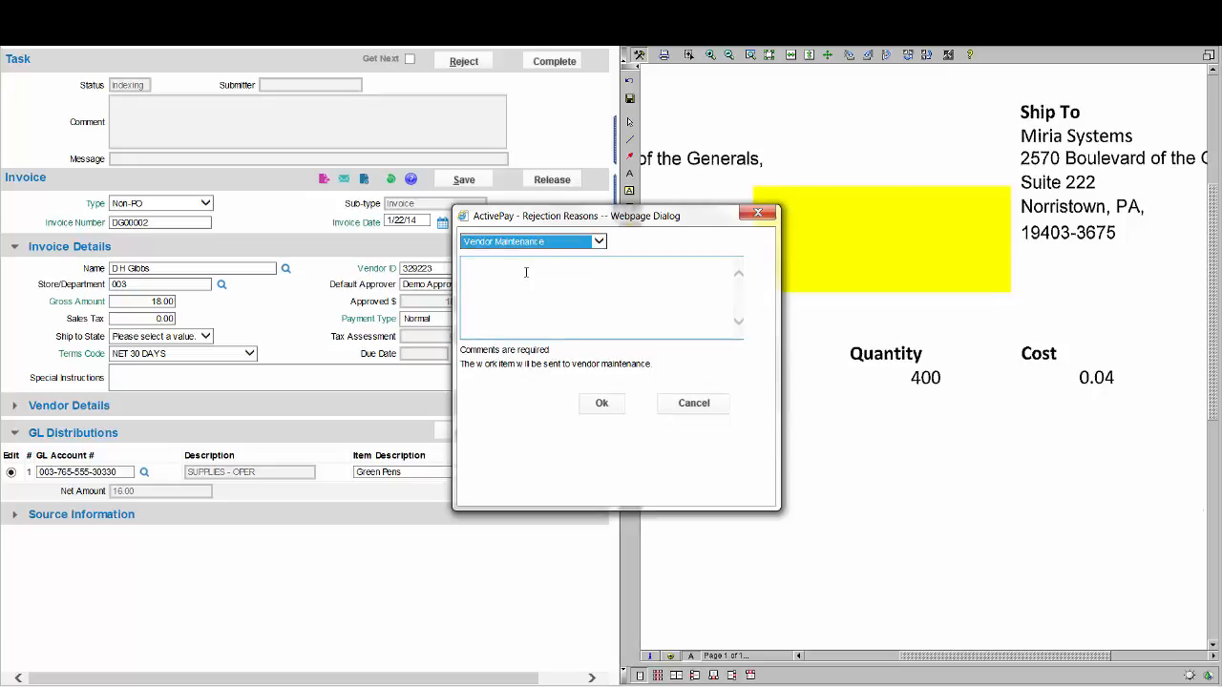
pyautogui.click(697, 402)
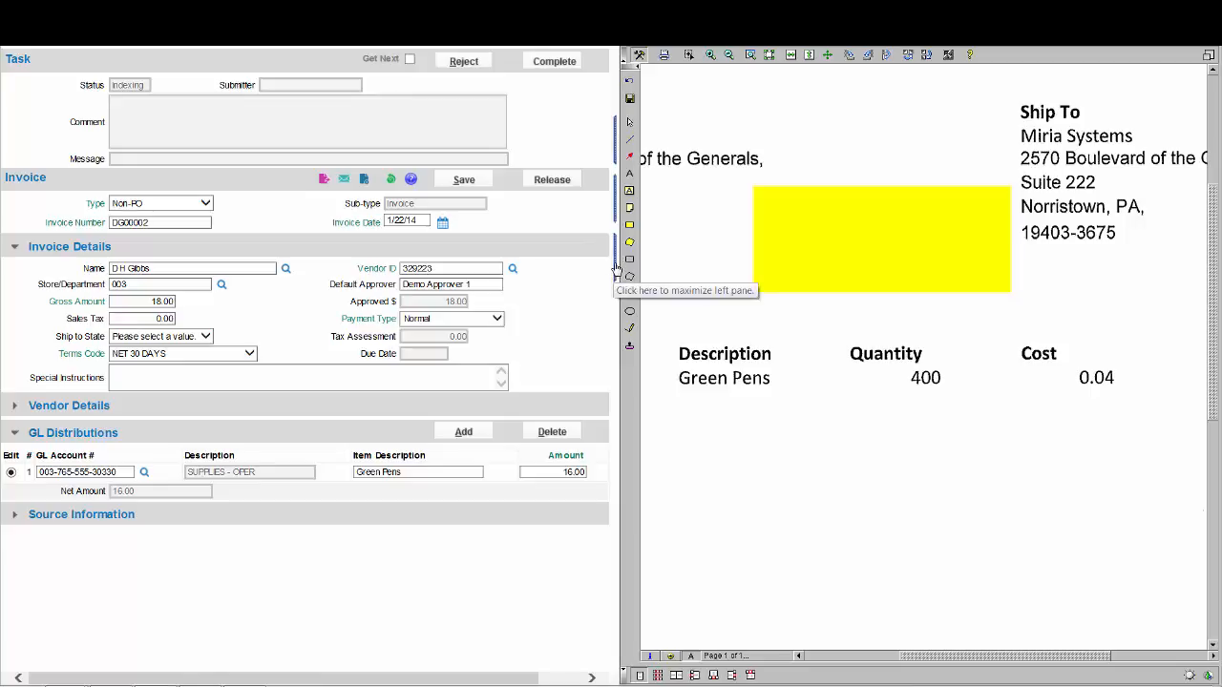
# - Complete the indexing task for invoice DG00002
pyautogui.click(556, 63)
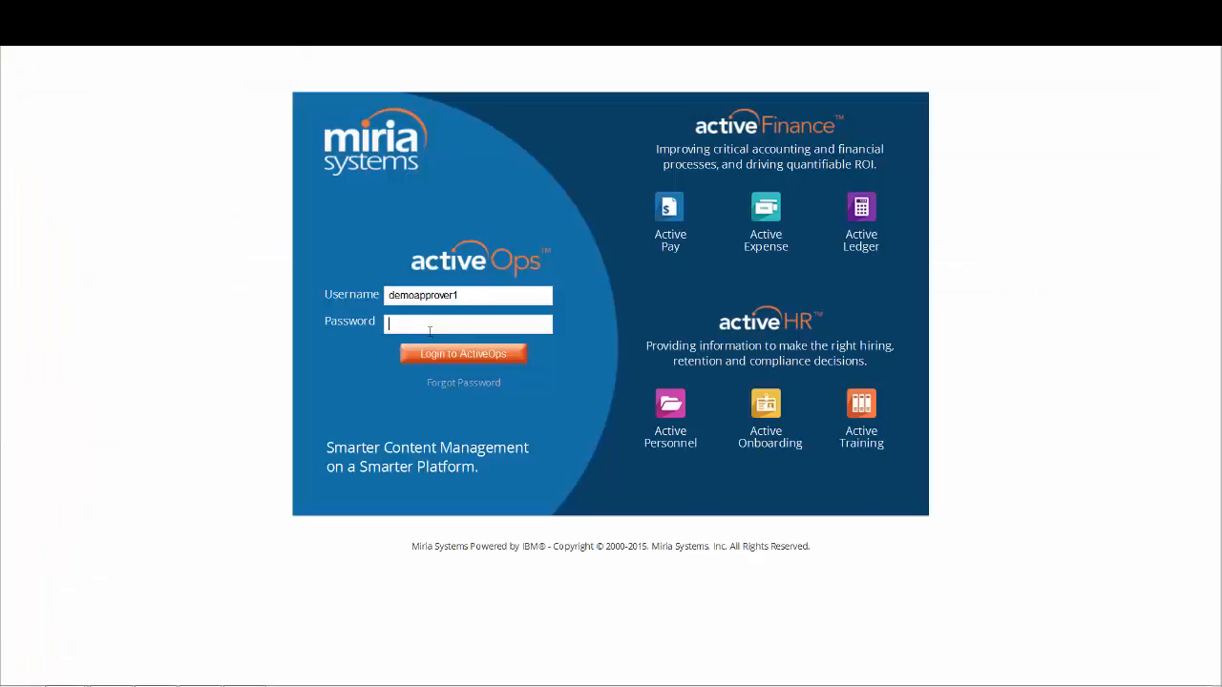
# - Enter the demo approver's account password, sign in to ActiveOps and open Active Pay
pyautogui.write('*****')
pyautogui.click(442, 356)
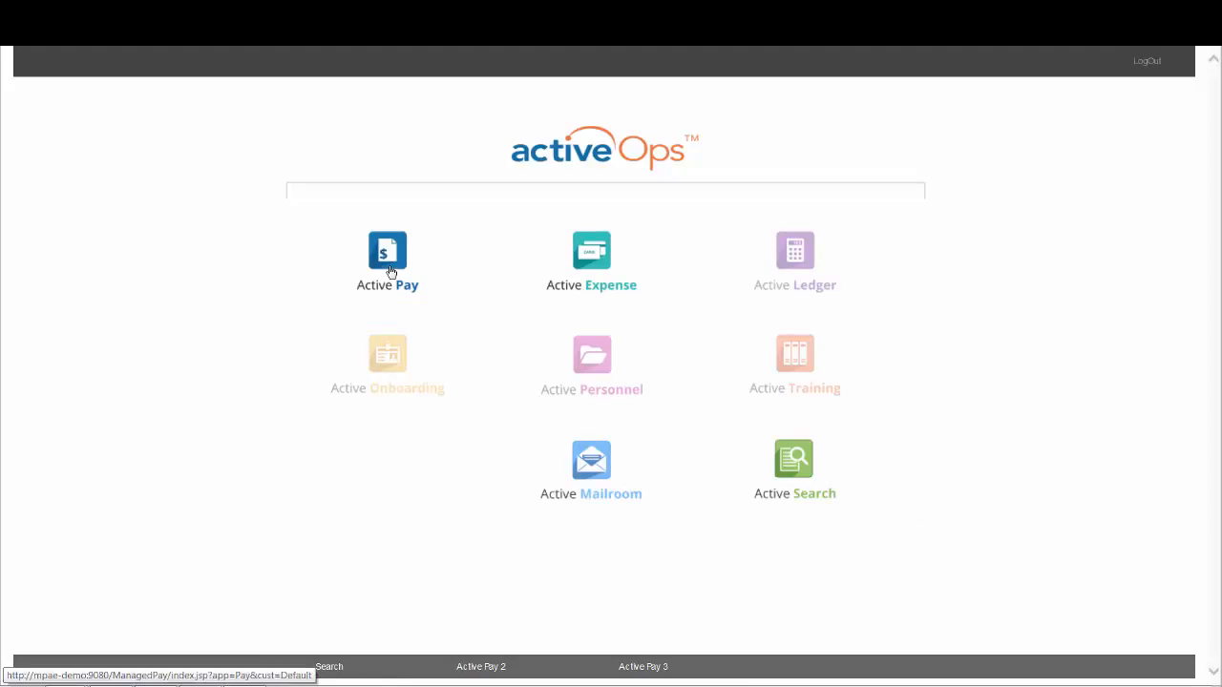
pyautogui.click(392, 272)
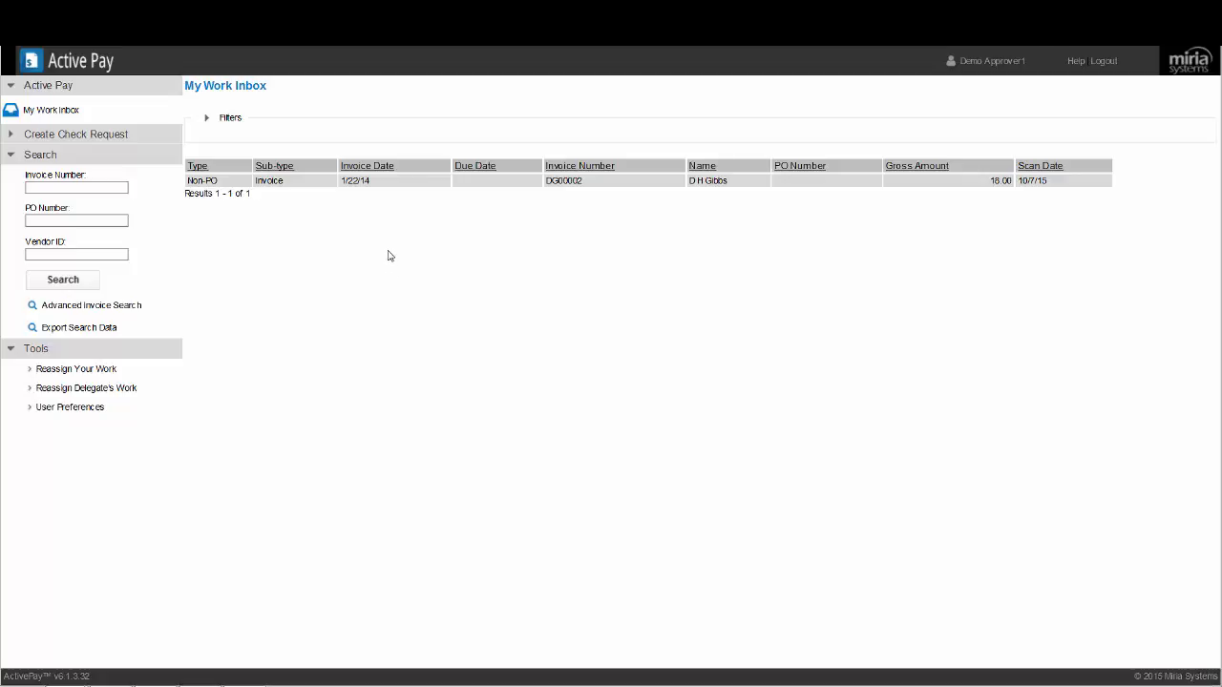
pyautogui.click(417, 183)
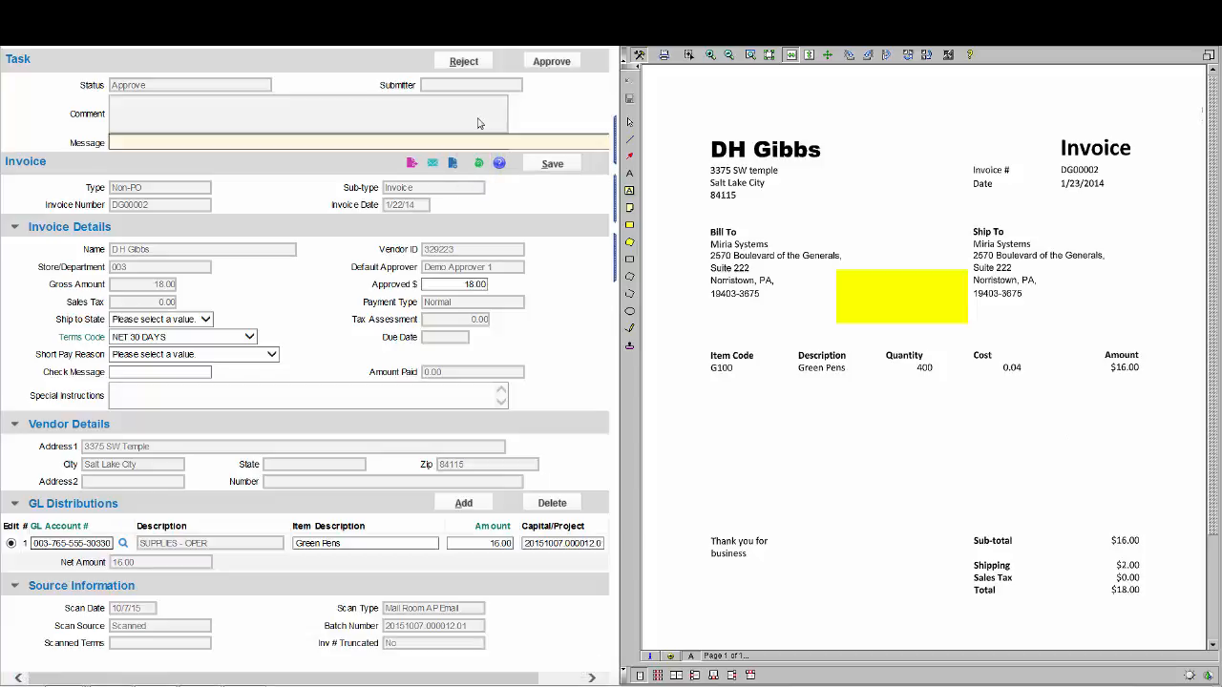
pyautogui.click(551, 63)
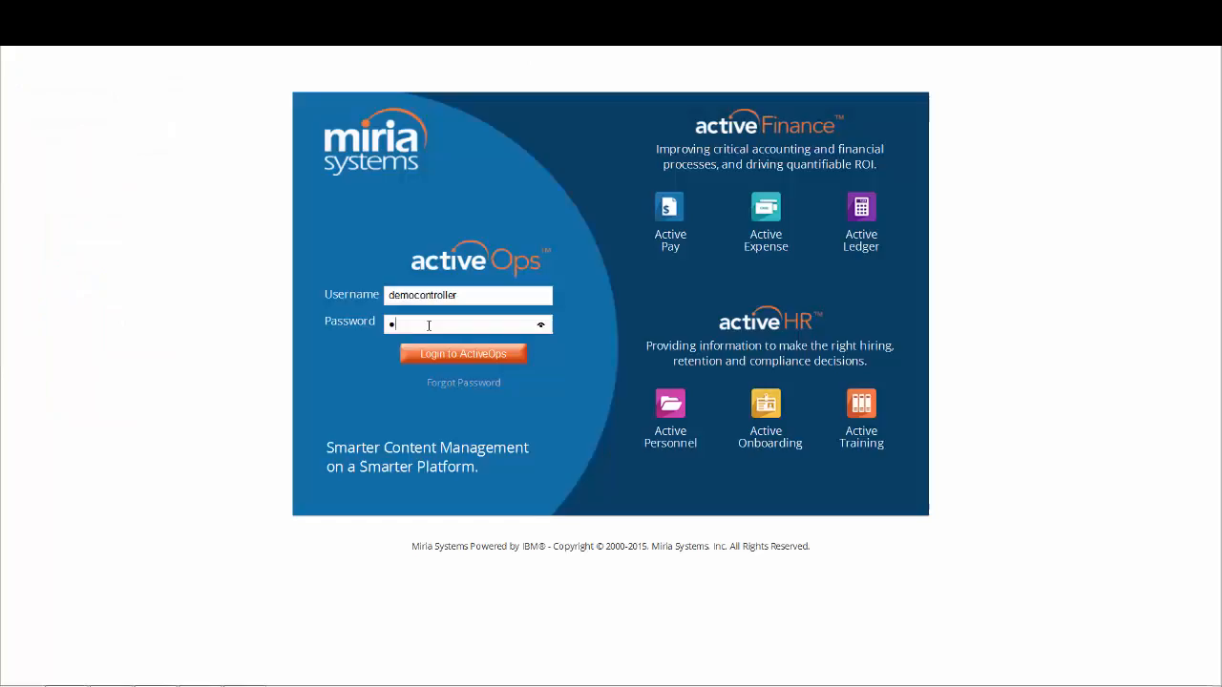
# - Enter the demo controller's account password, sign in to ActiveOps and open Active Pay
pyautogui.write('••••')
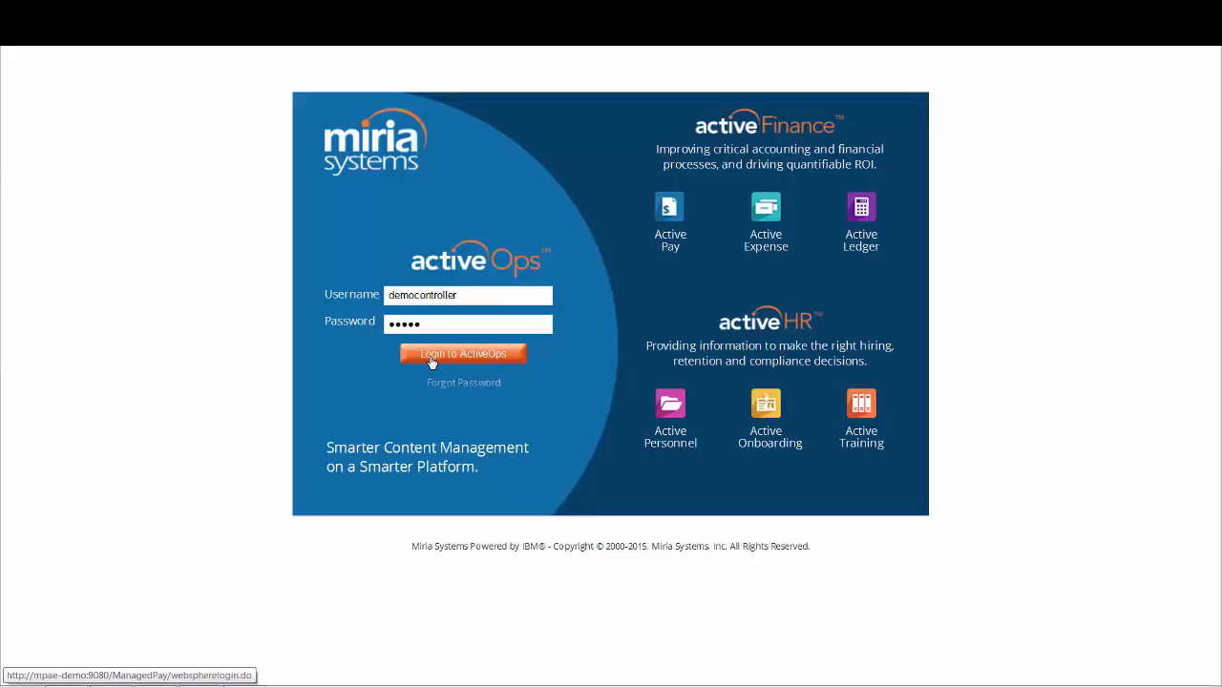
pyautogui.click(431, 362)
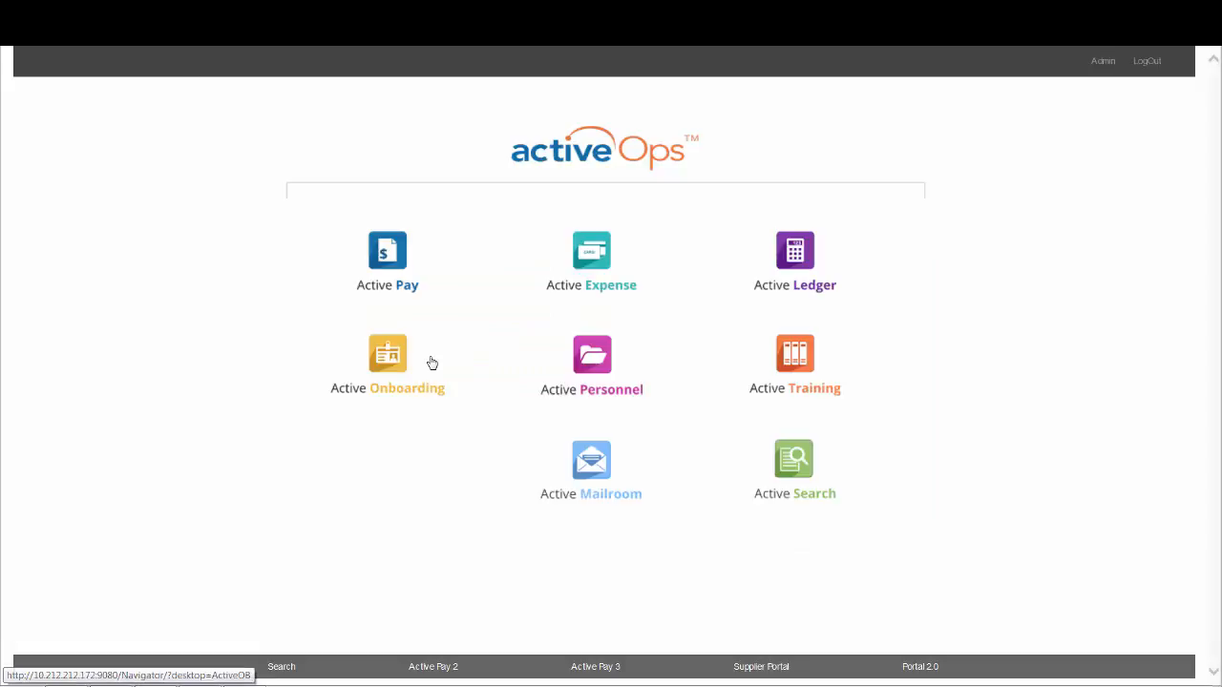
pyautogui.click(399, 263)
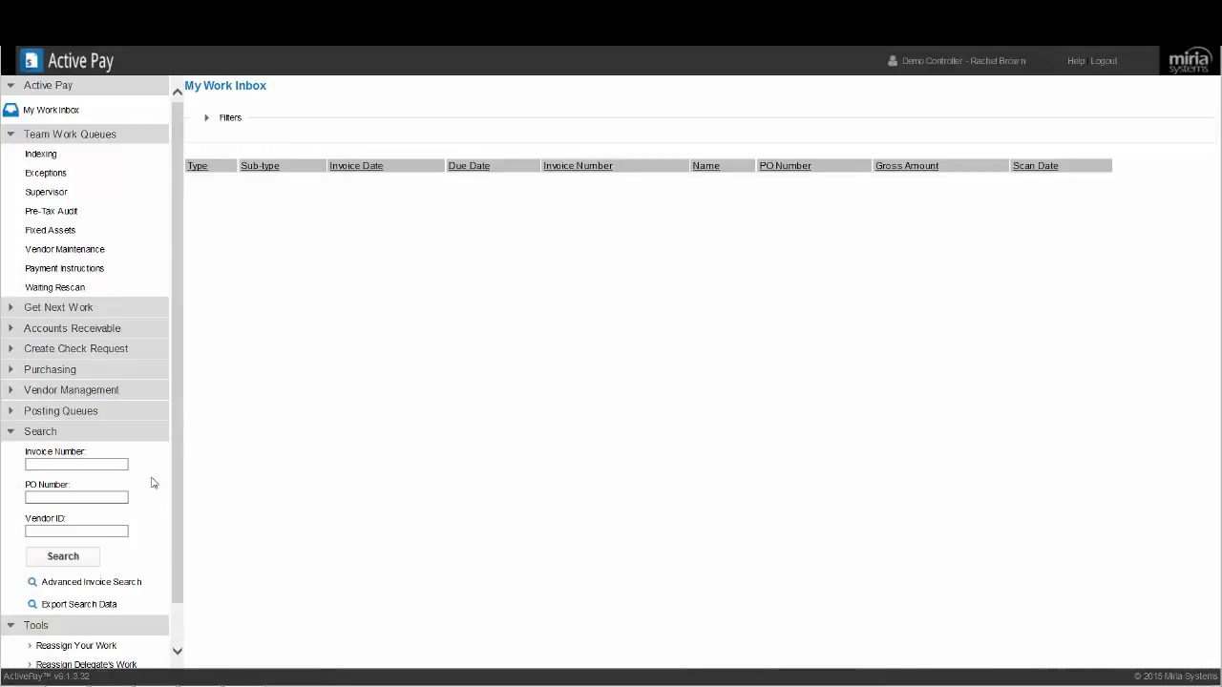
# - Run an advanced invoice search for invoice number 911201506 and open the result with the Awaiting Clearance status
pyautogui.click(131, 582)
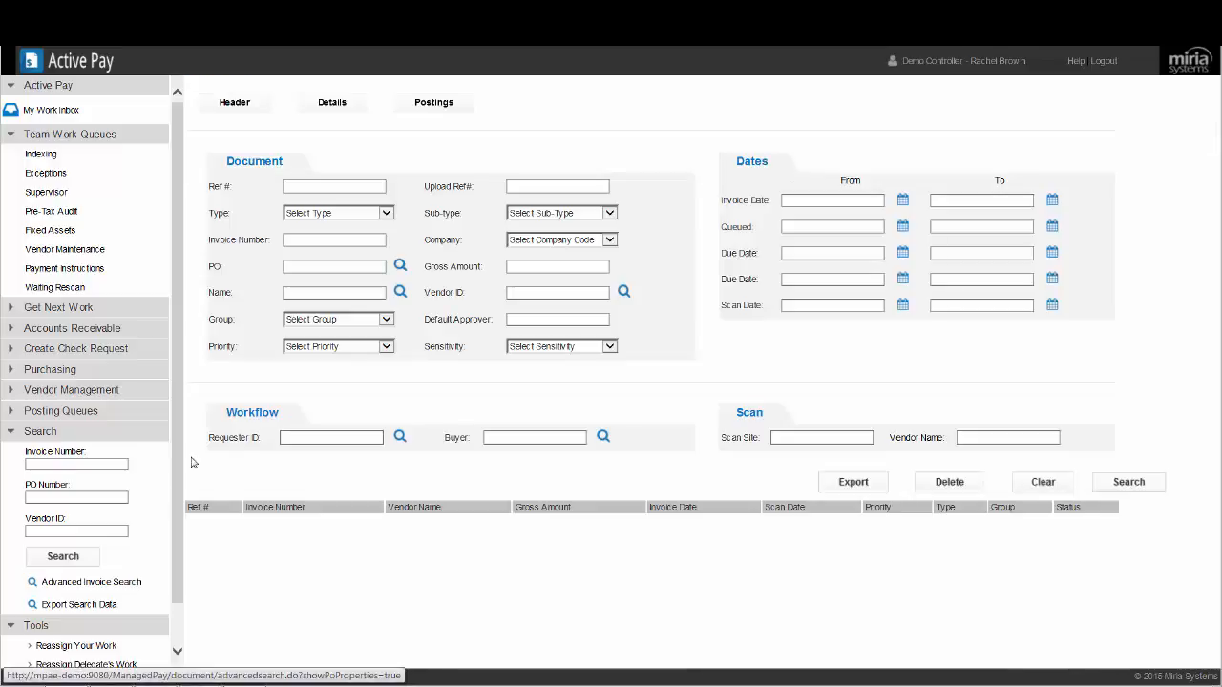
pyautogui.click(309, 240)
pyautogui.write('911201')
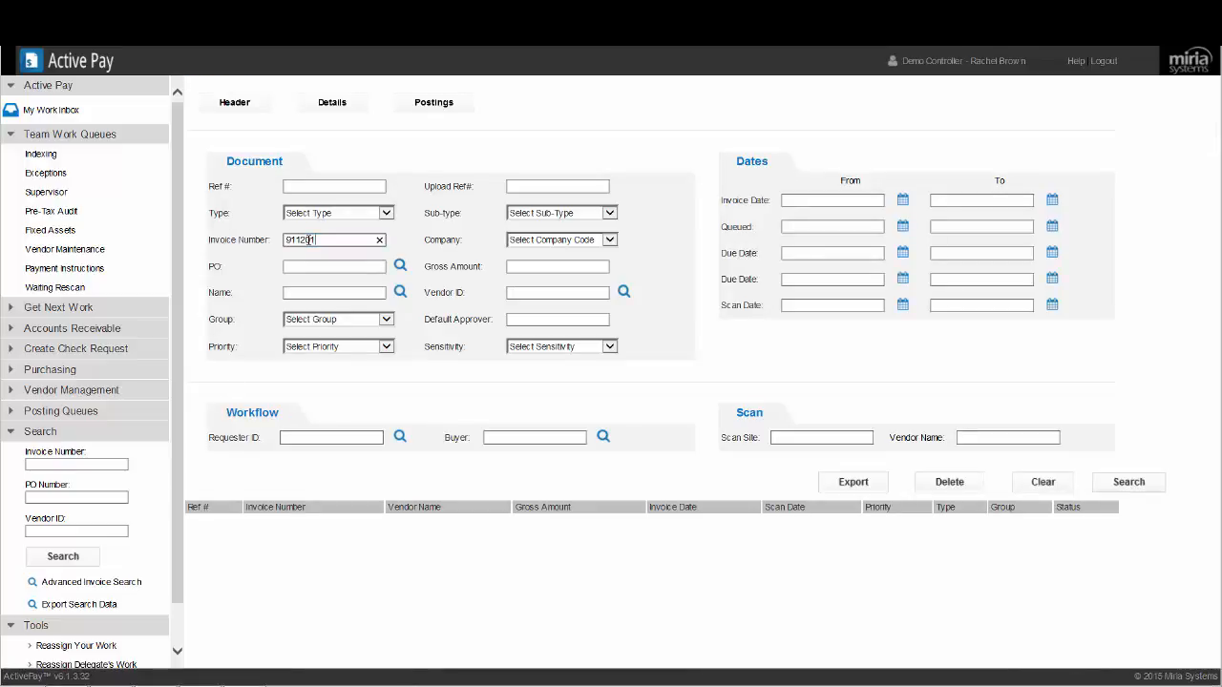
pyautogui.write('506')
pyautogui.press('Return')
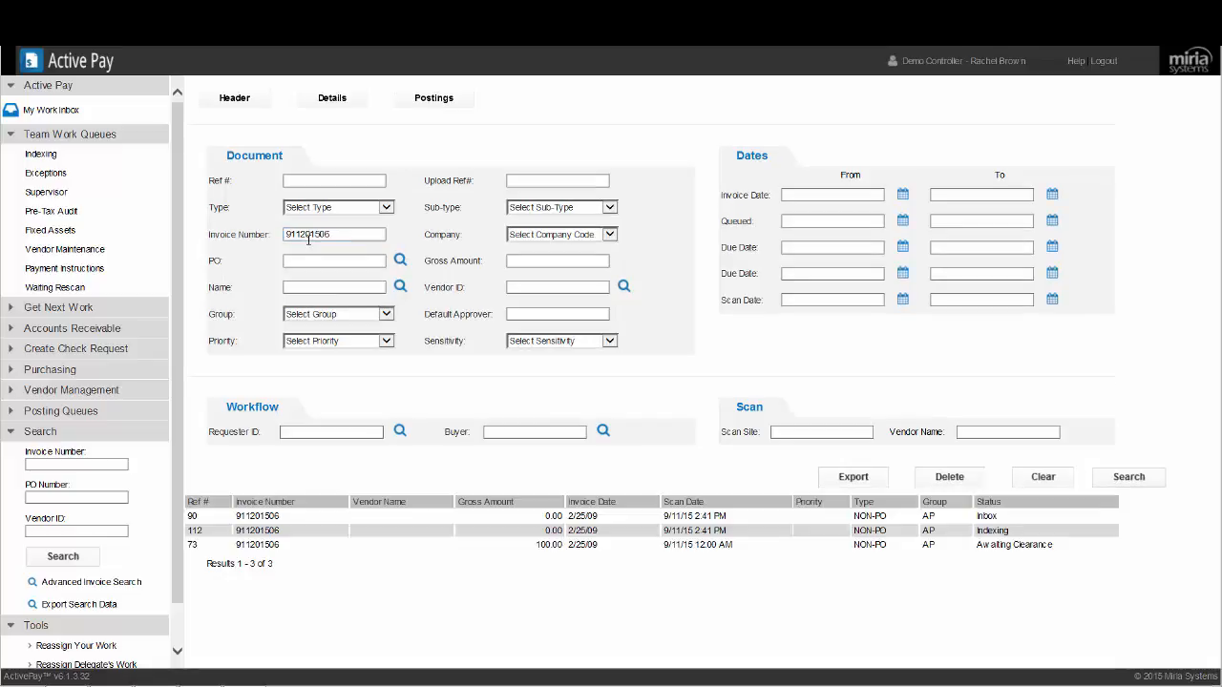
pyautogui.doubleClick(680, 545)
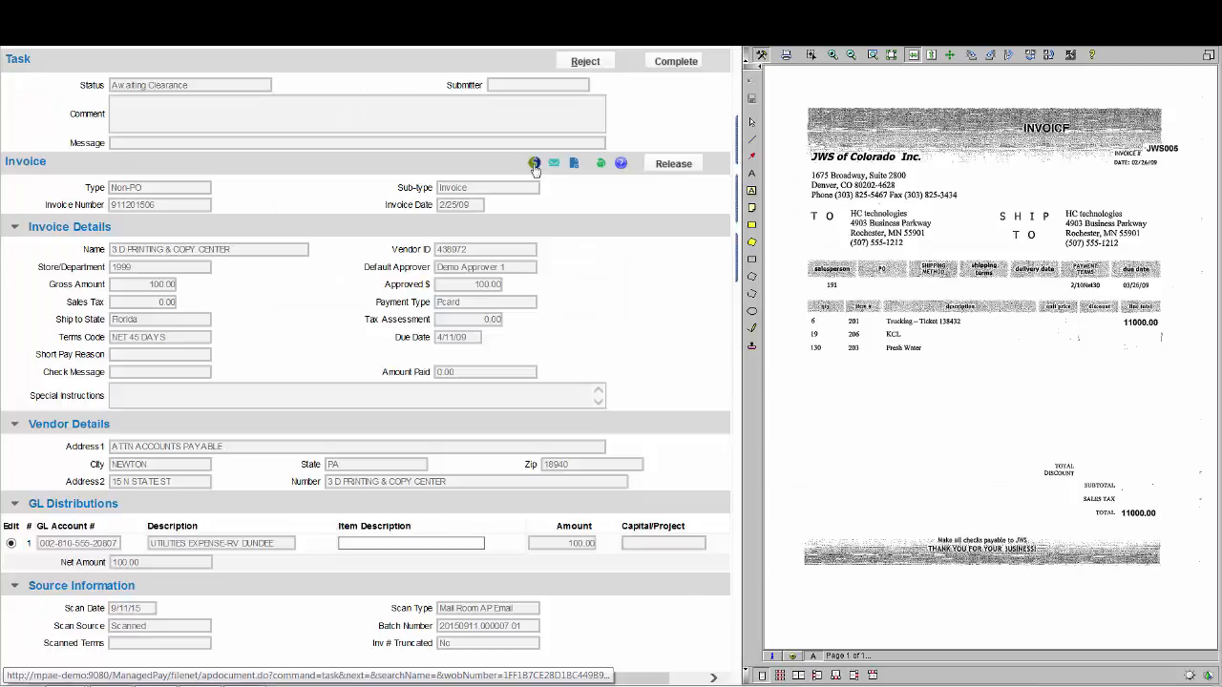
# - Examine the payment response history and check details of invoice 911201506
pyautogui.click(535, 163)
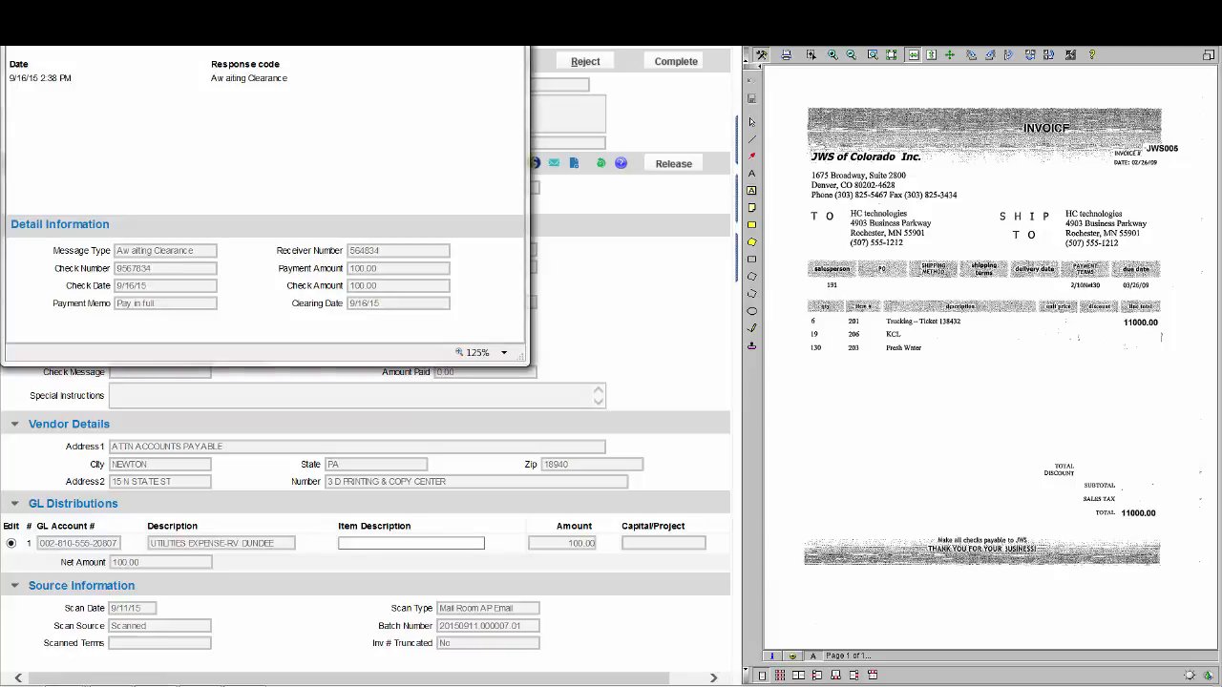
pyautogui.click(544, 82)
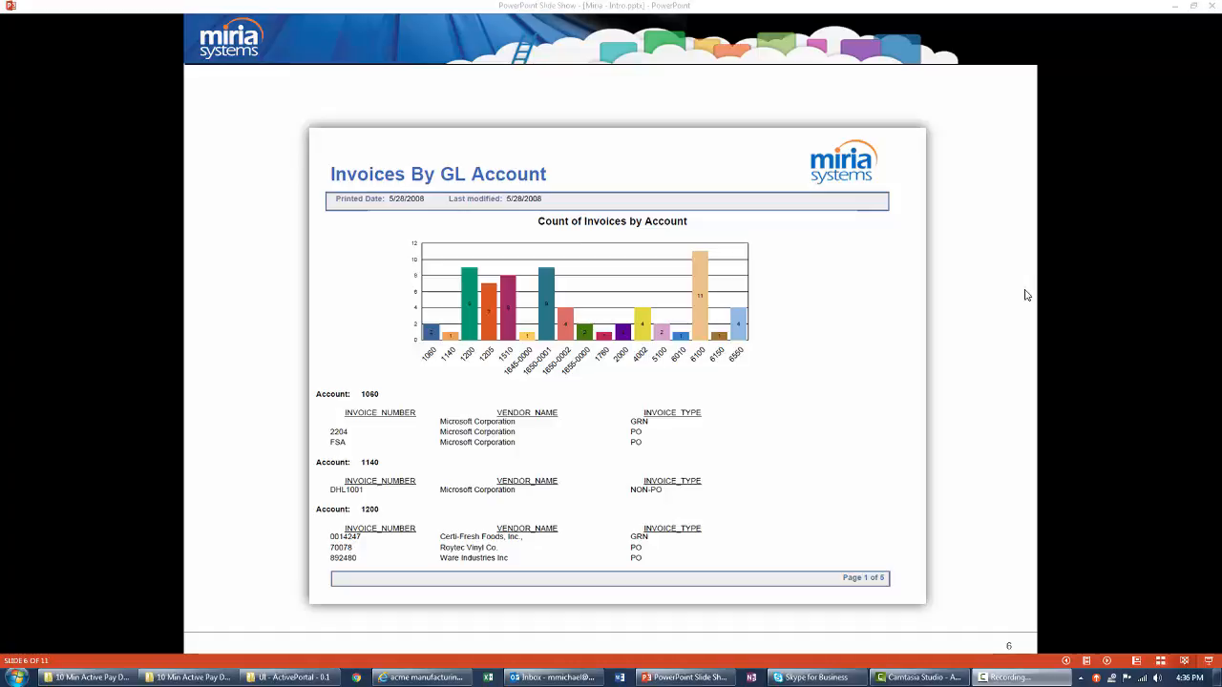
pyautogui.press('Right')
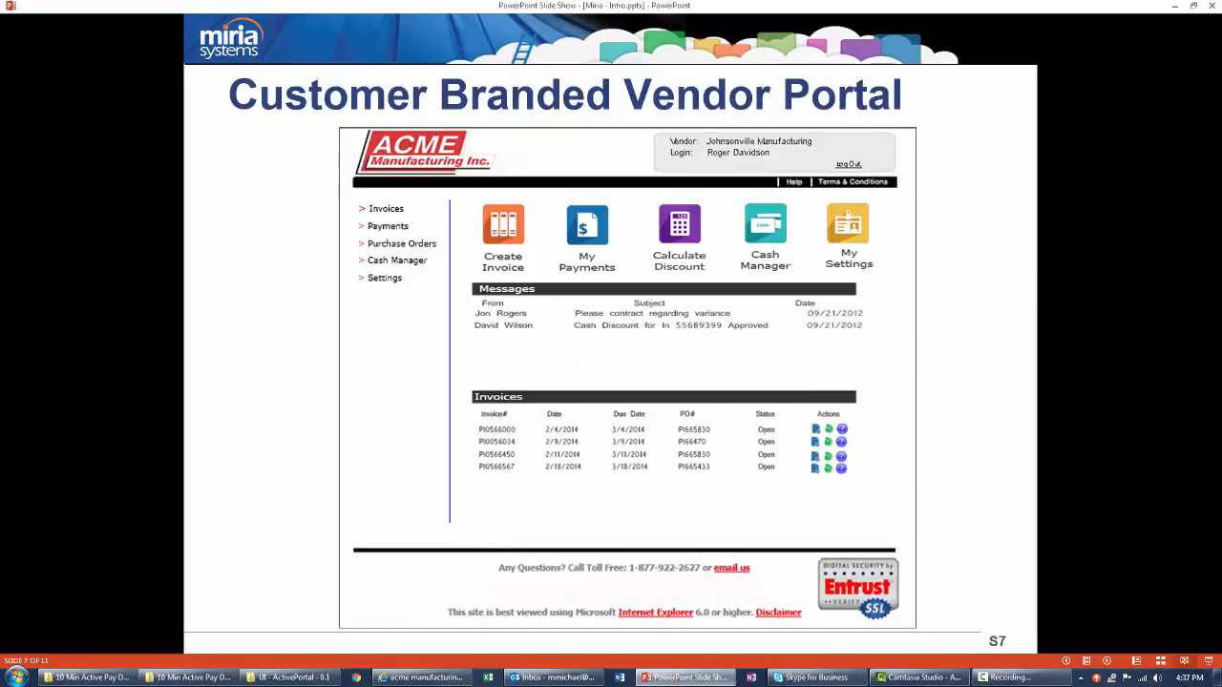
pyautogui.press('Right')
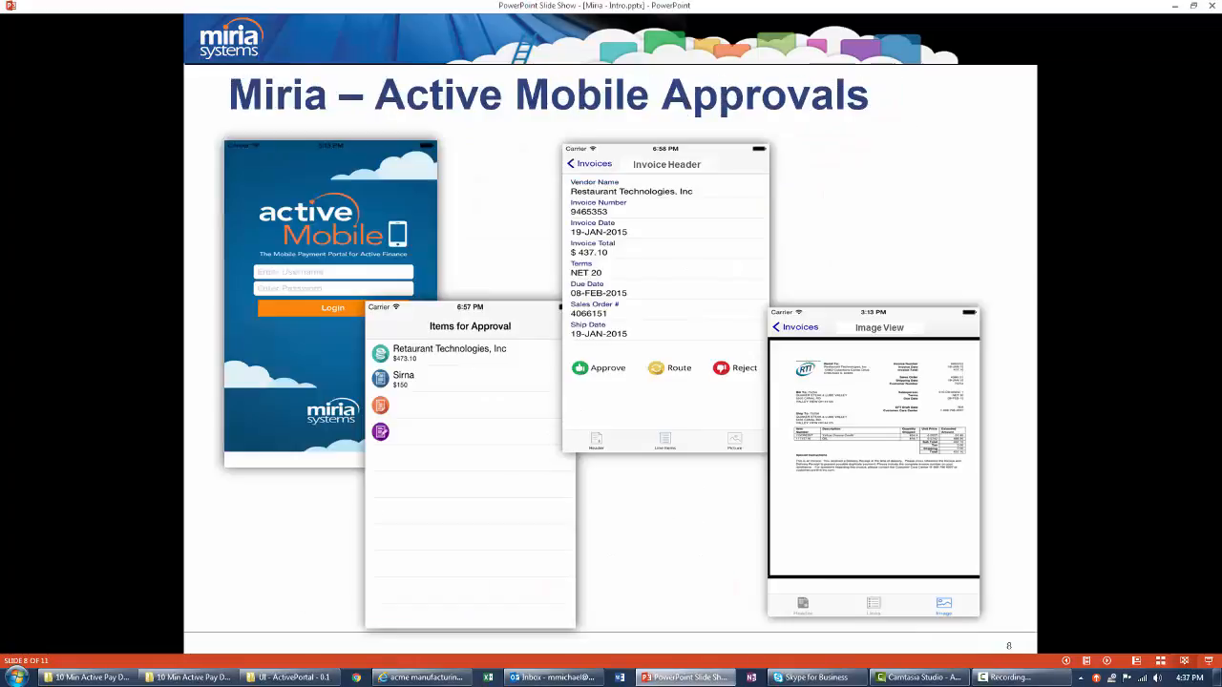
pyautogui.press('Right')
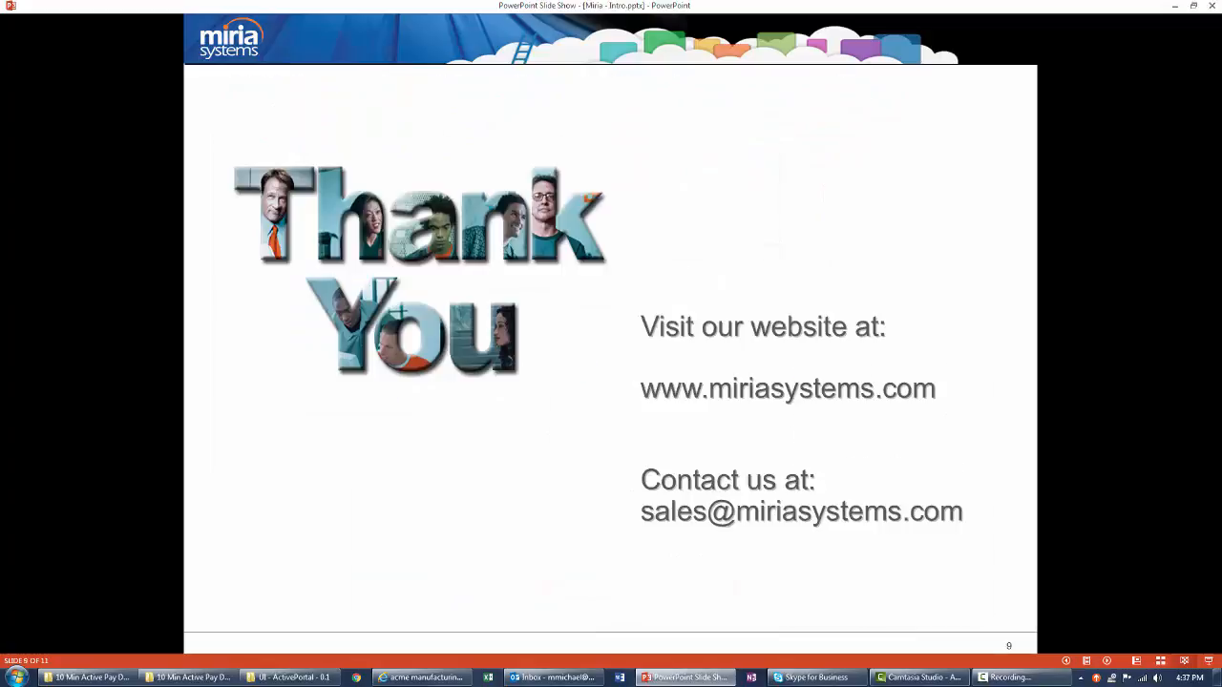